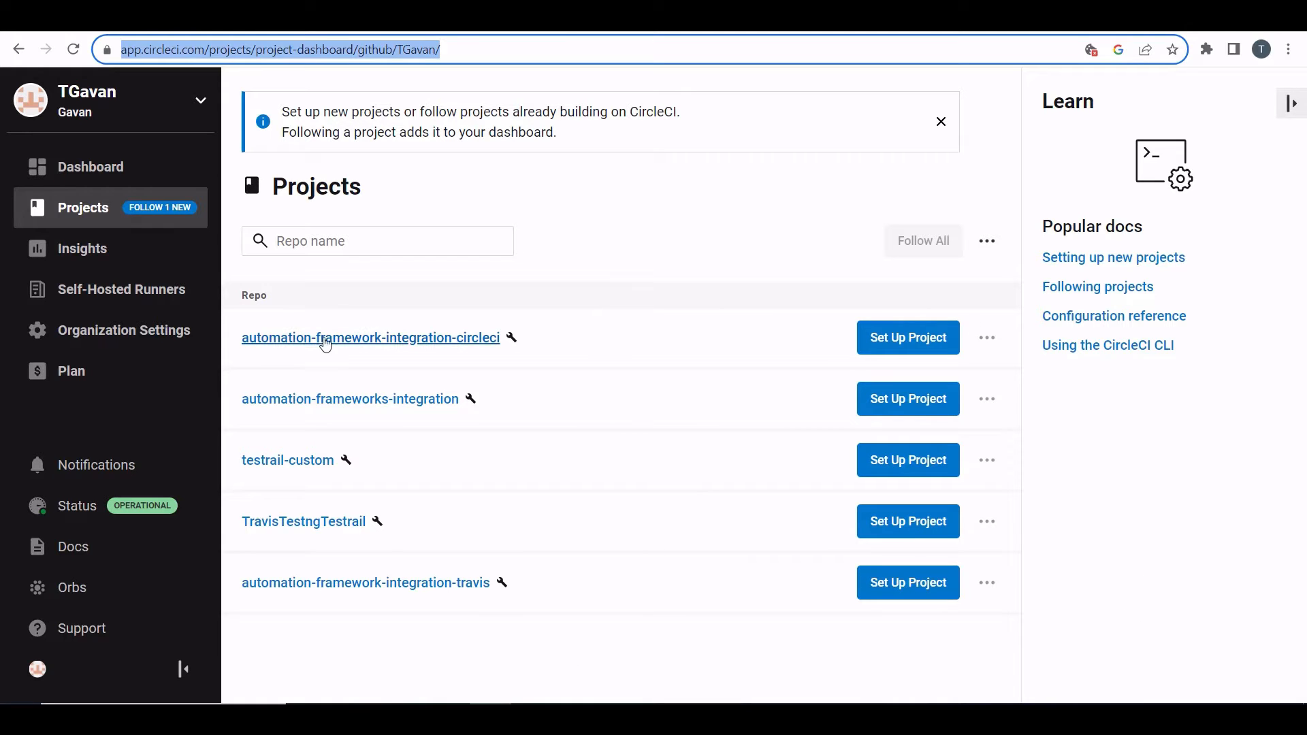
Step: Start setting up the automation-framework-integration-circleci project, choosing to begin from an editable config.yml template
left_click(393, 347)
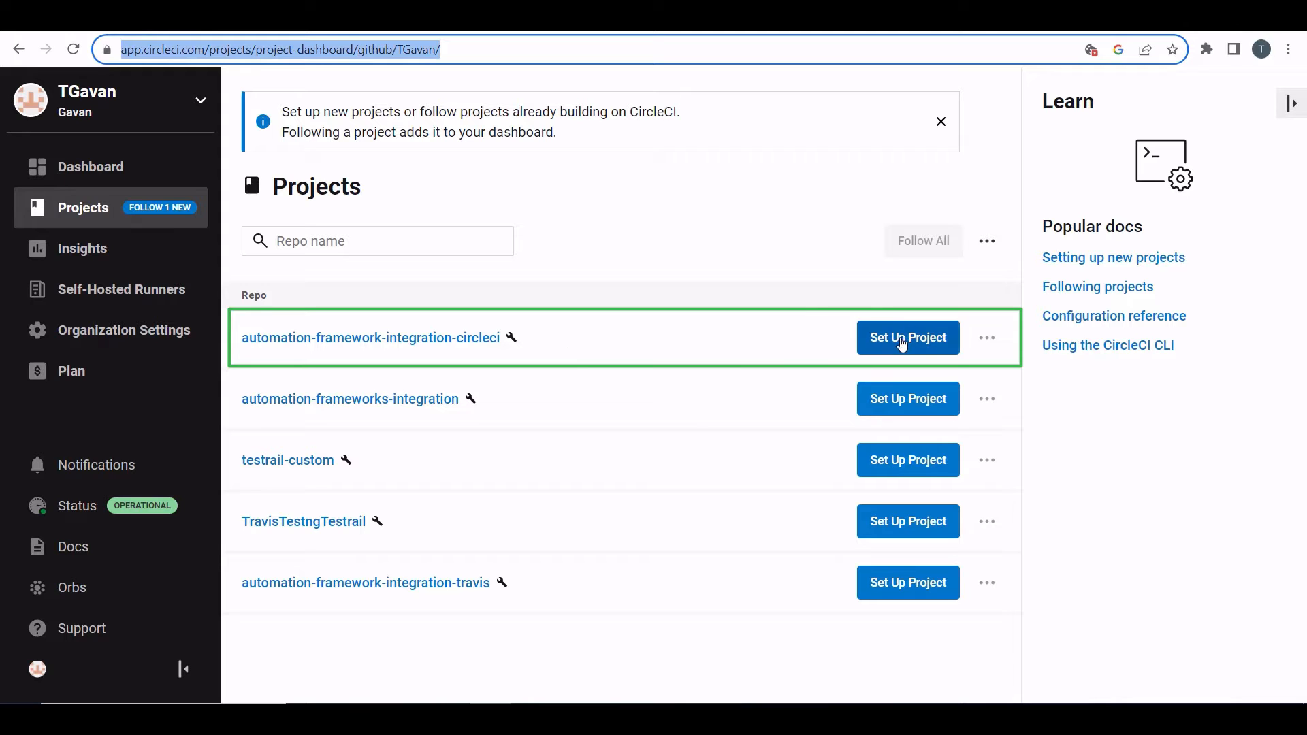
left_click(902, 340)
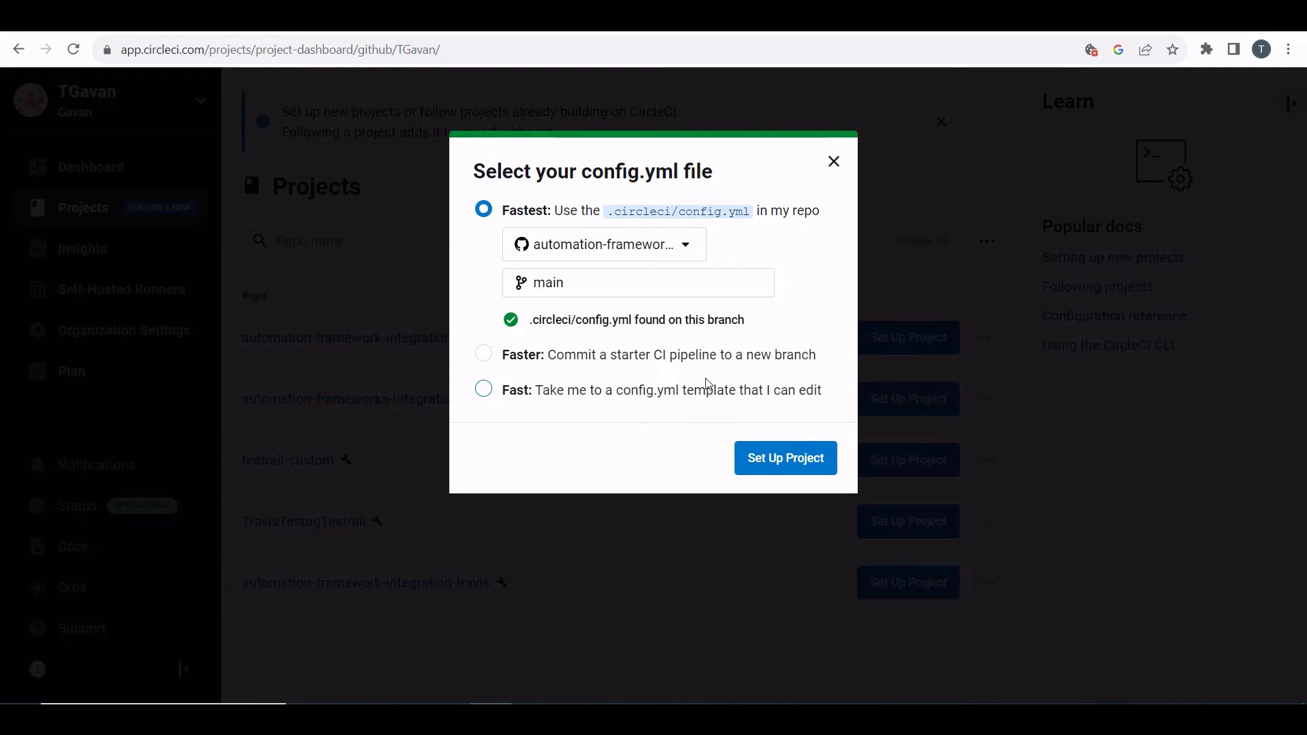
left_click(483, 389)
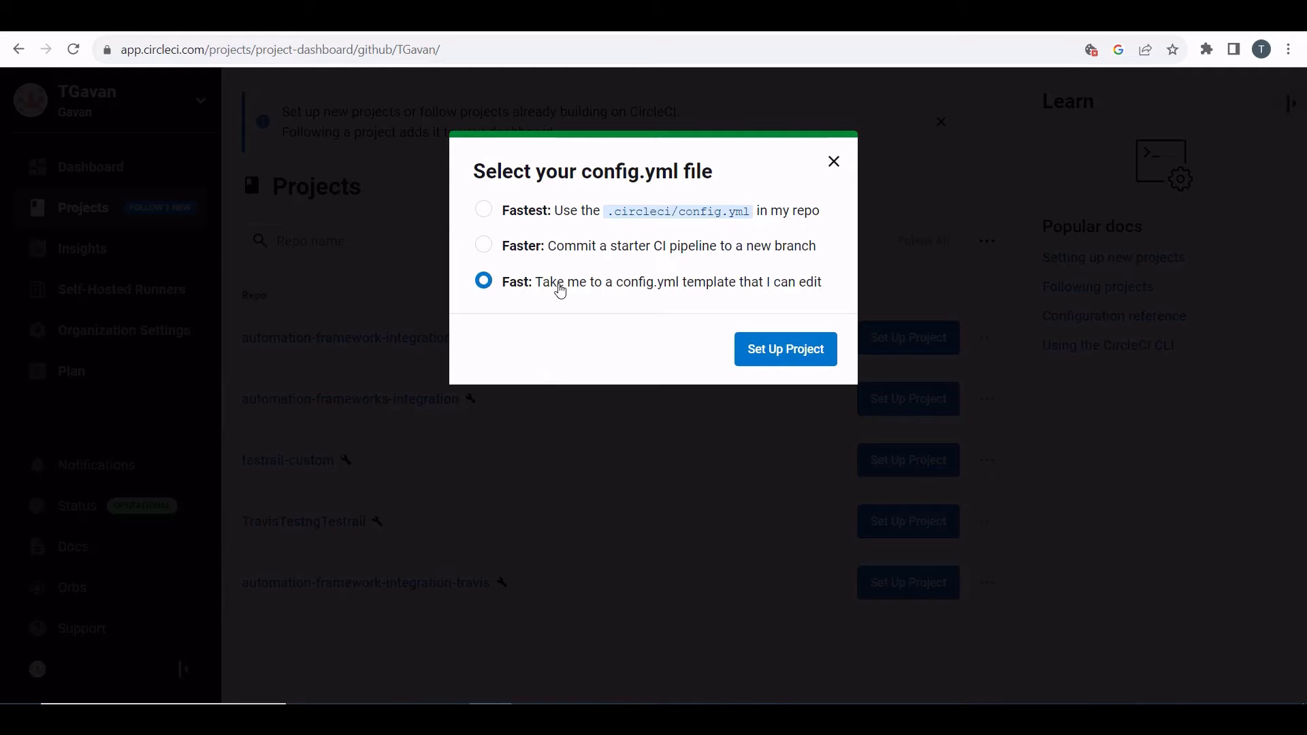
left_click(784, 357)
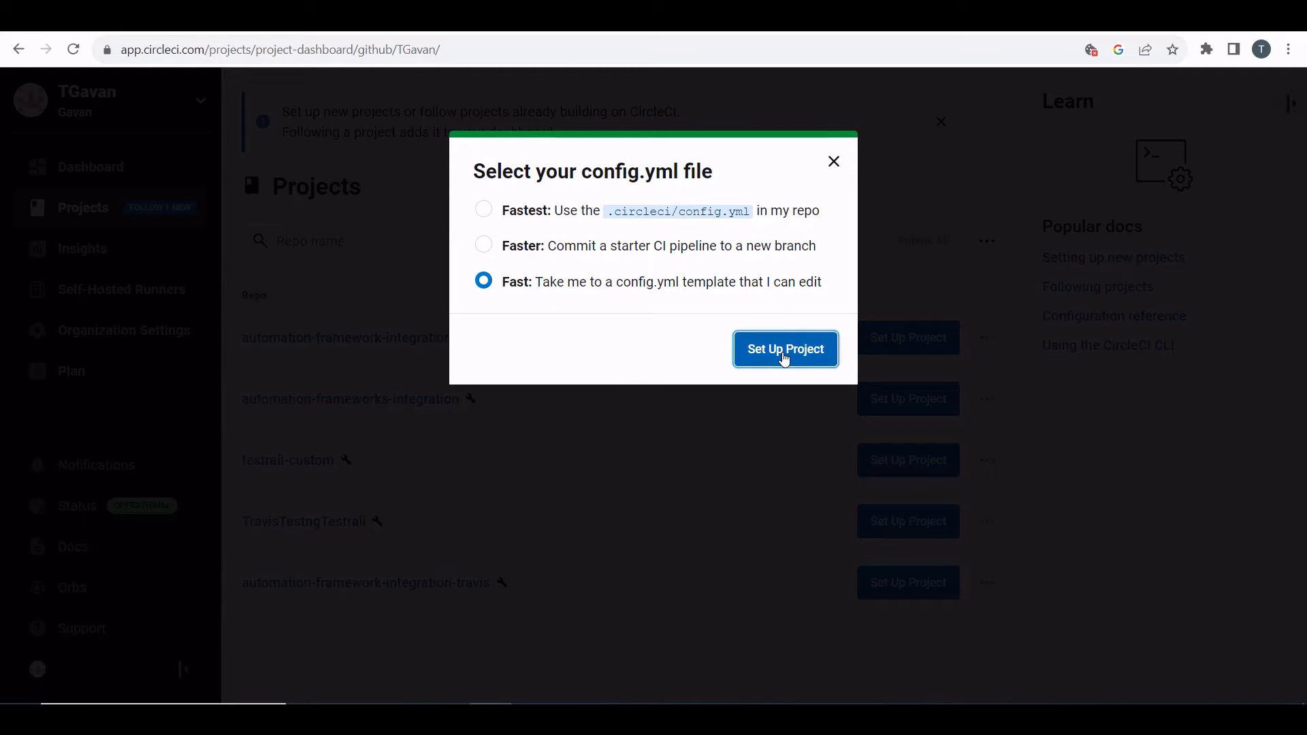
Step: Pick the Java (Maven) sample configuration
scroll(674, 340, "down", 1)
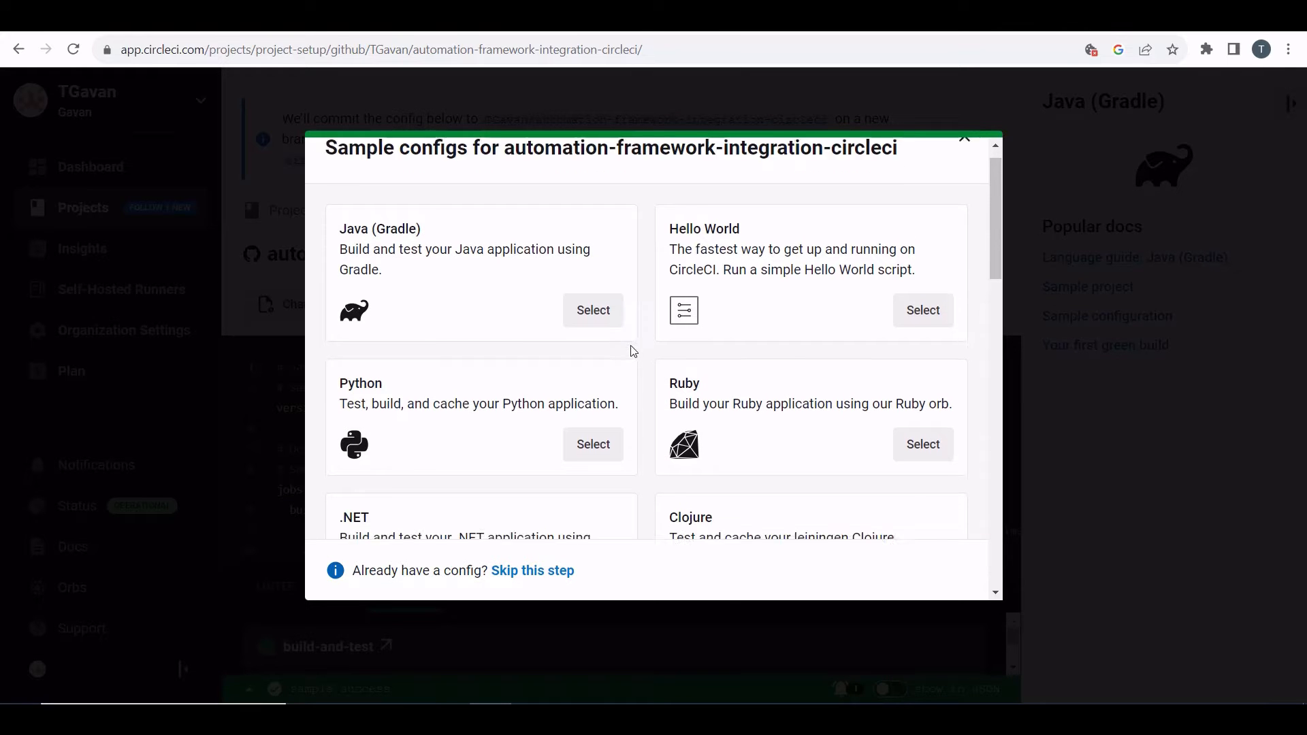
scroll(509, 341, "down", 1)
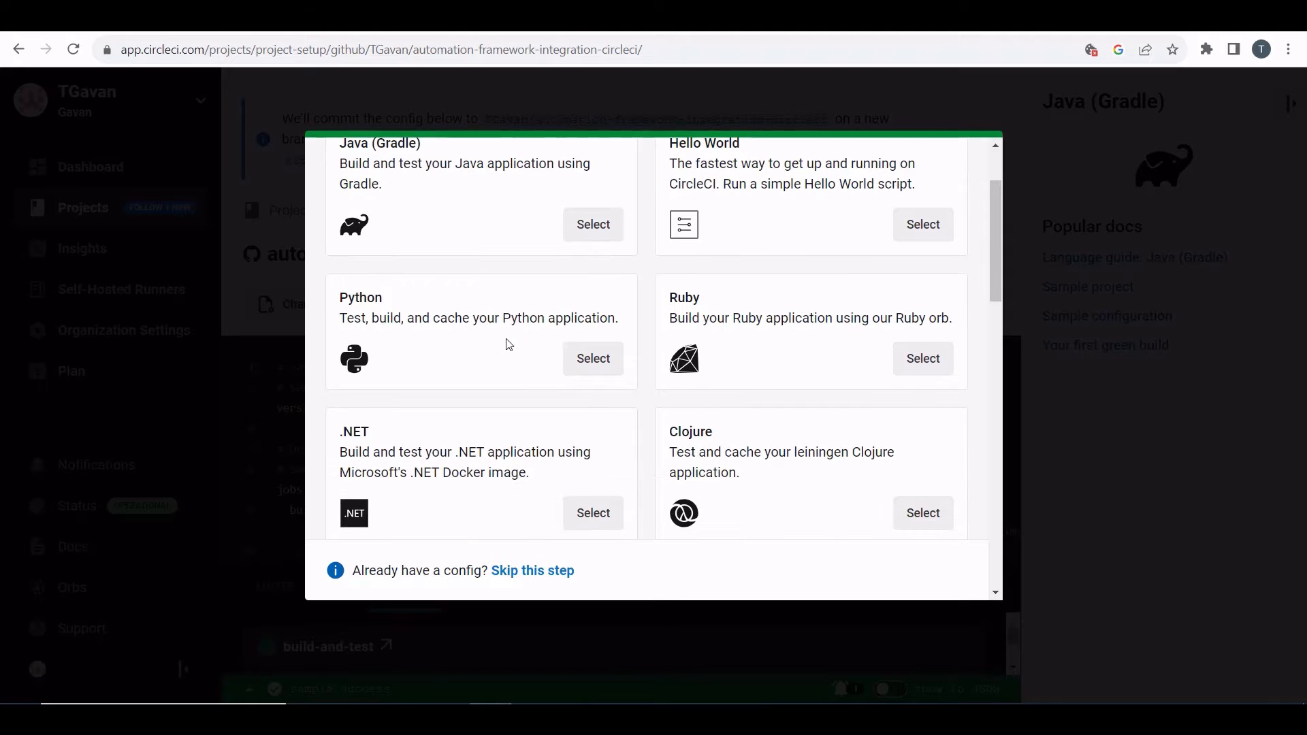
scroll(510, 343, "down", 1)
scroll(512, 344, "down", 1)
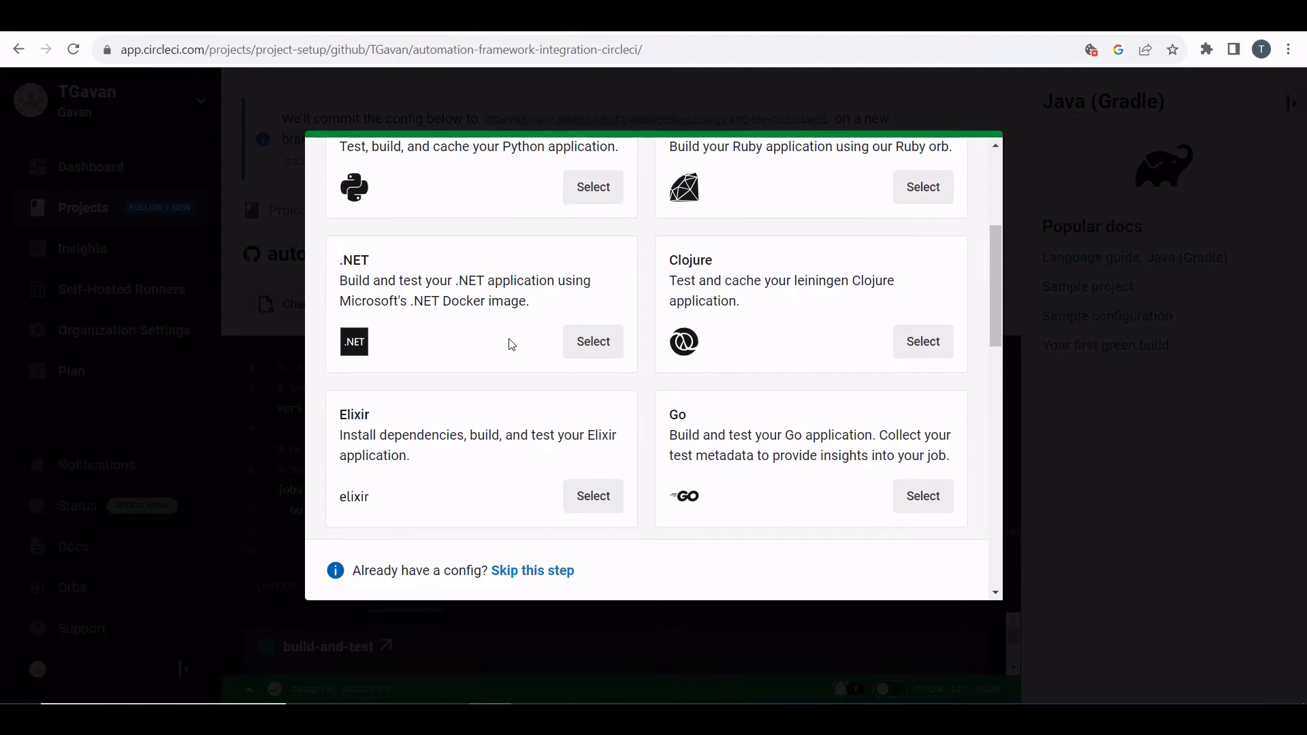
scroll(512, 343, "down", 3)
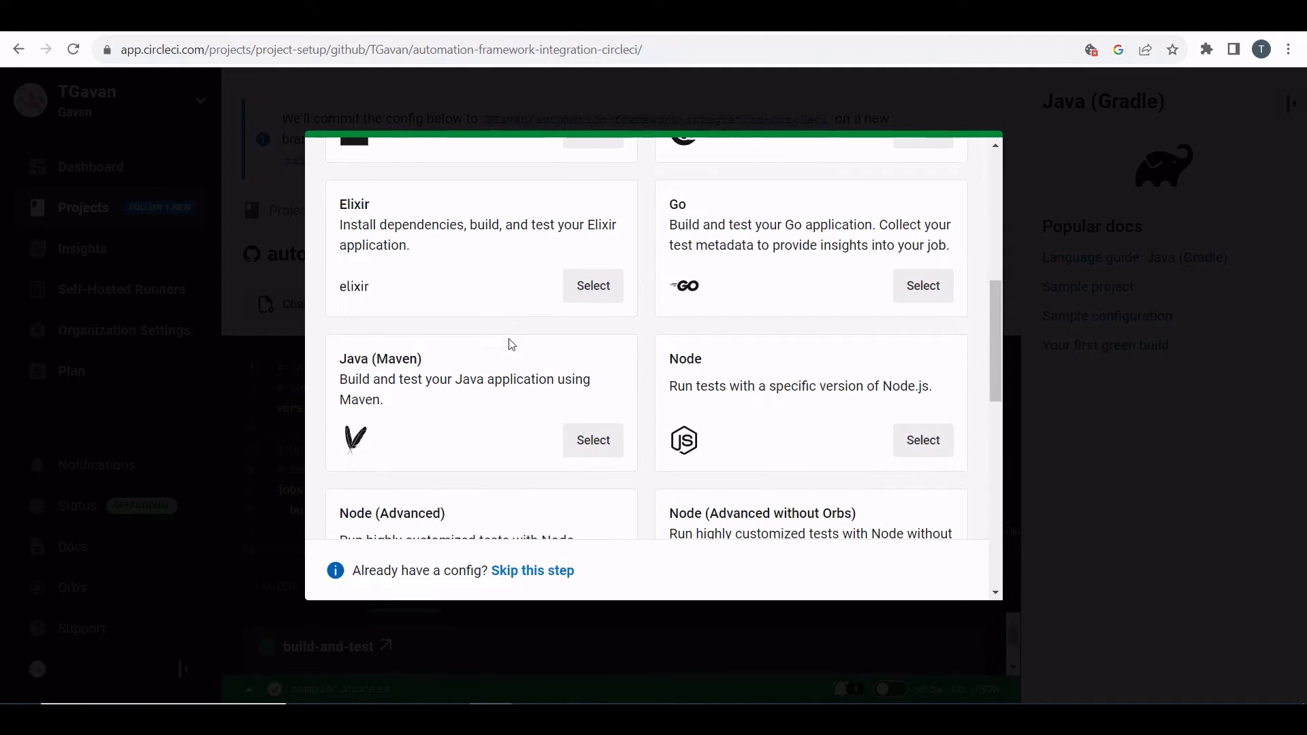
left_click(592, 439)
Step: Delete the sample configuration's contents from the config editor
scroll(597, 439, "down", 4)
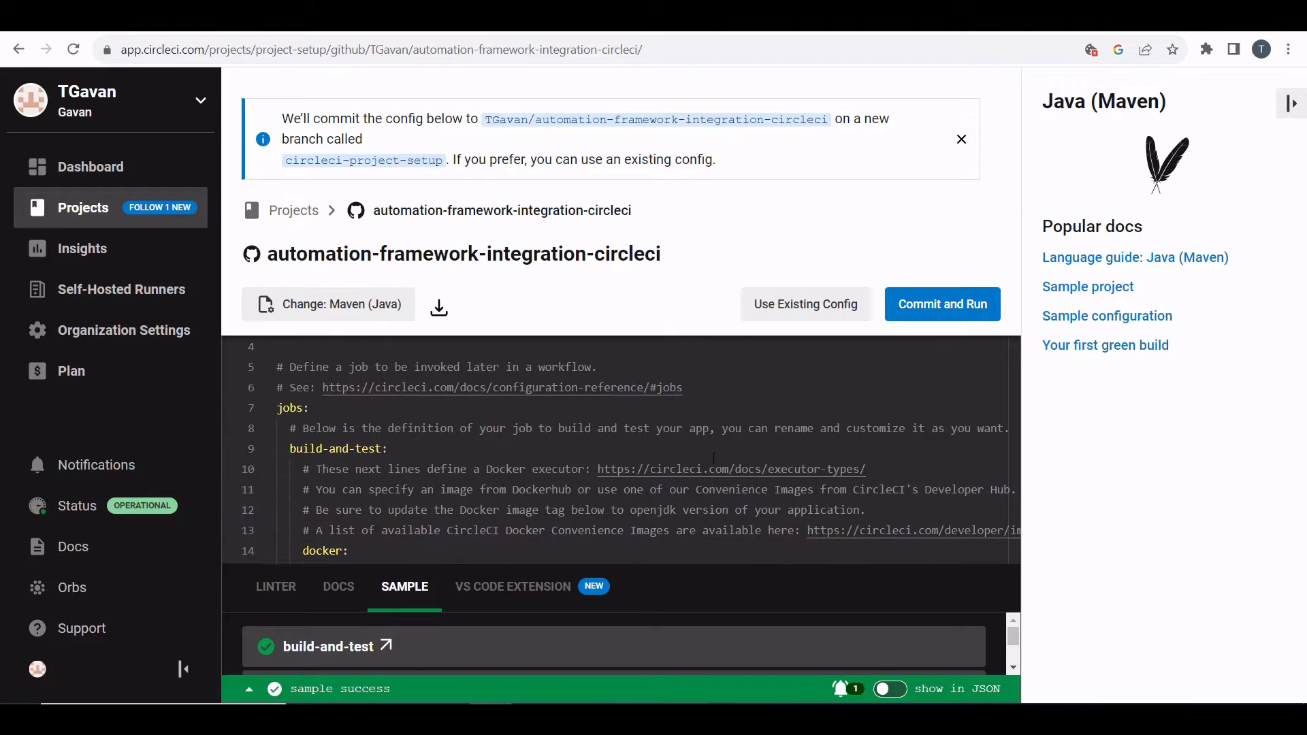
scroll(603, 454, "down", 5)
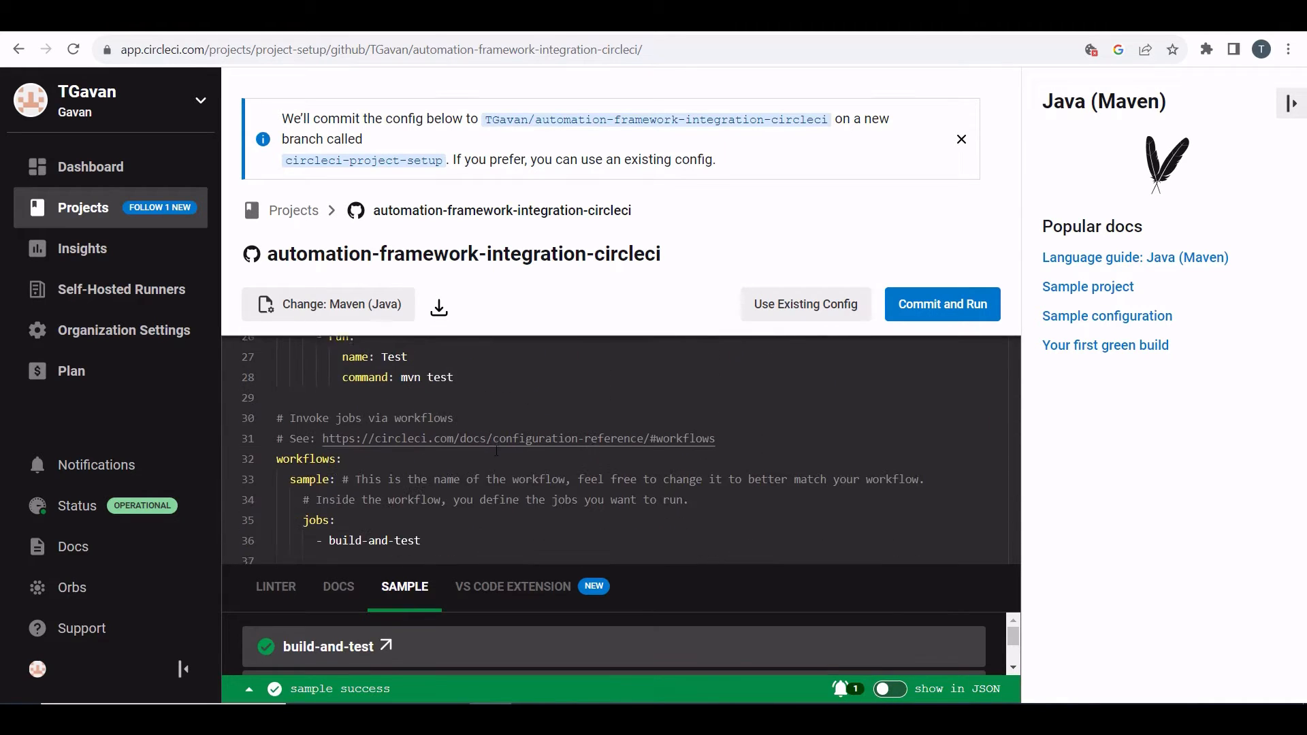
scroll(485, 474, "up", 4)
scroll(485, 474, "up", 4)
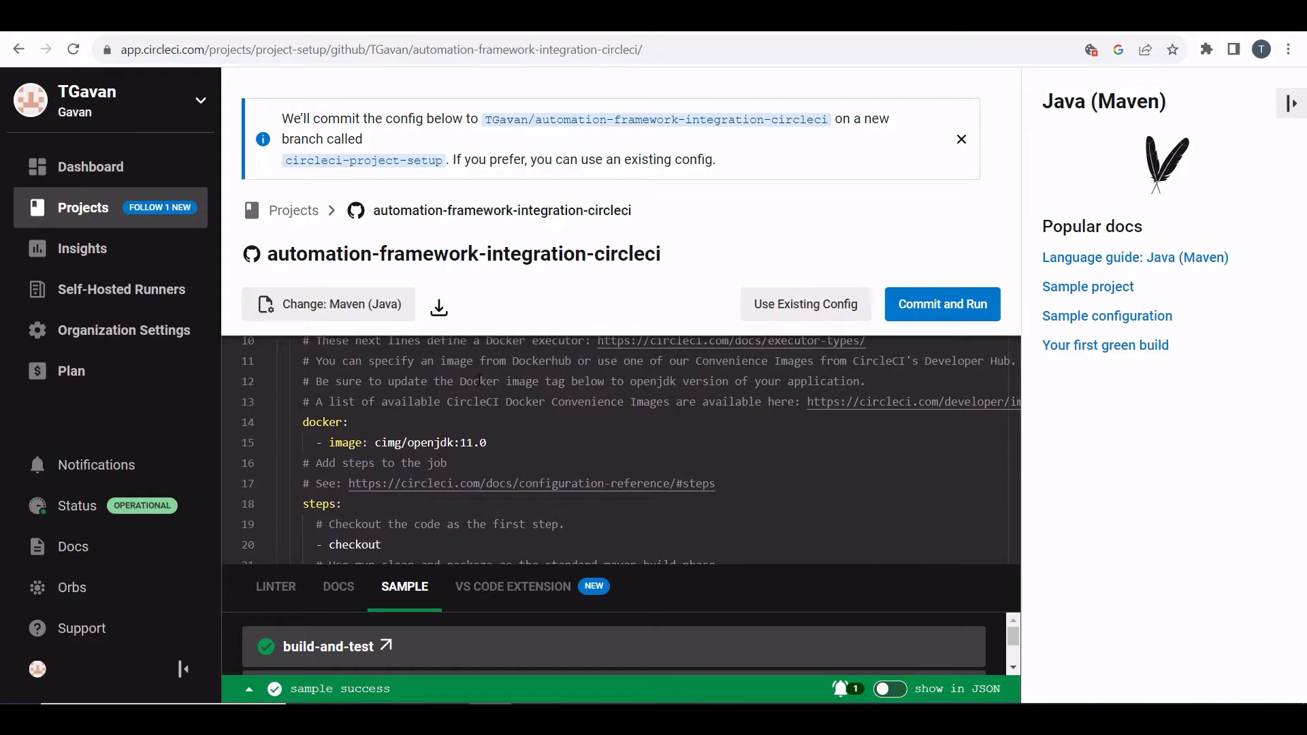
left_click_drag(277, 368, 361, 613)
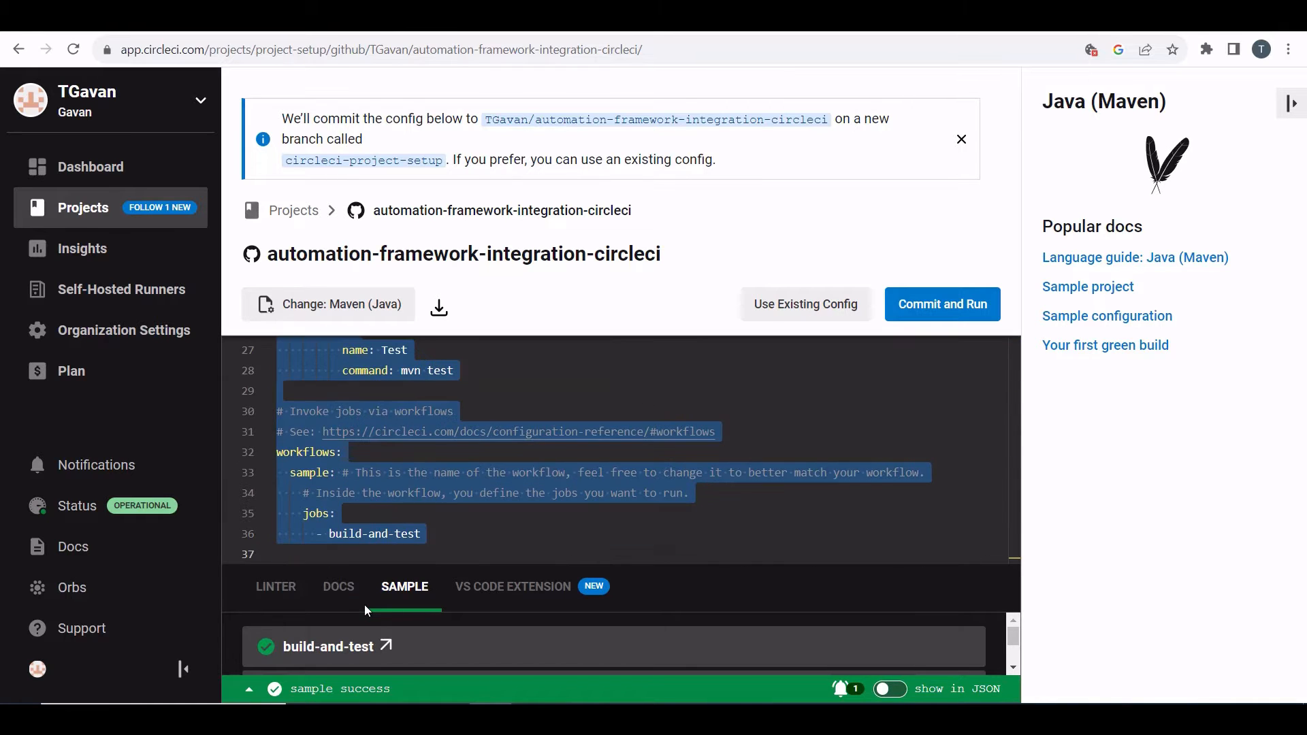
key("BackSpace")
Step: Switch to the IDE, copy the entire config.yml, and paste it into the CircleCI config editor
key("alt+Tab")
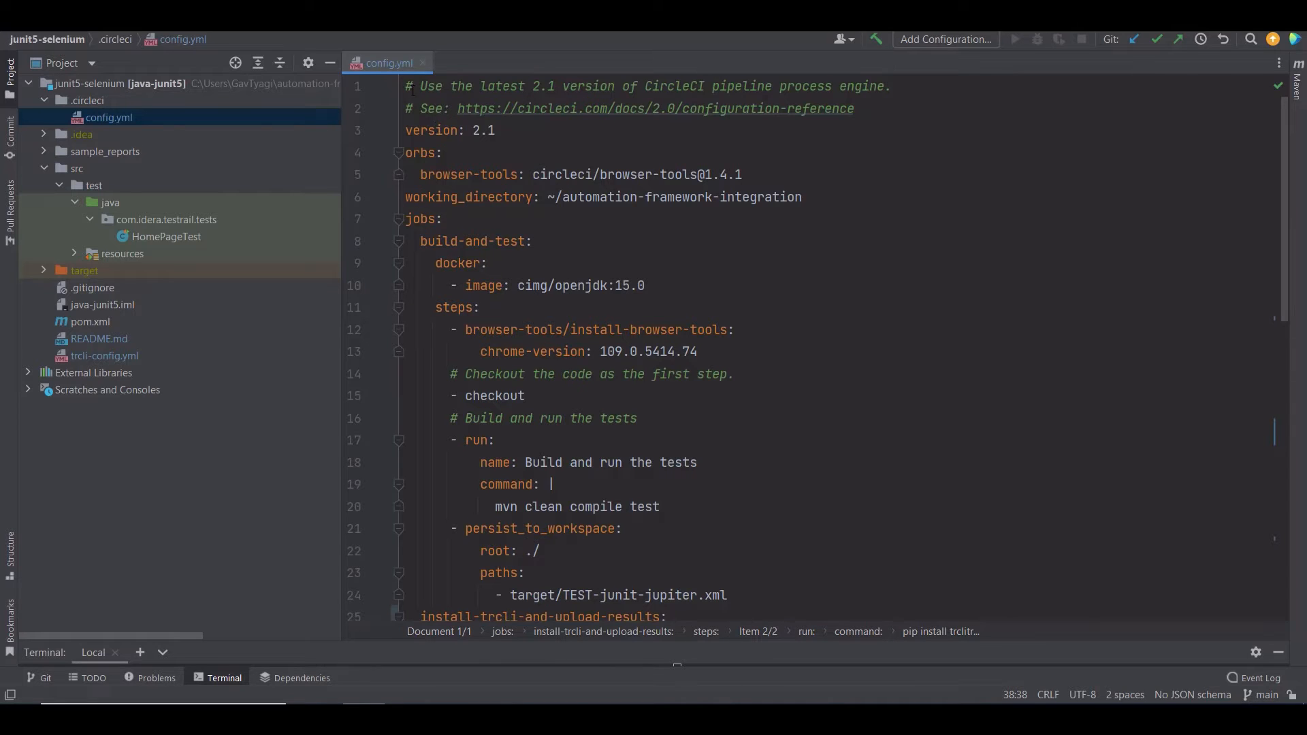
left_click_drag(407, 84, 546, 676)
right_click(713, 239)
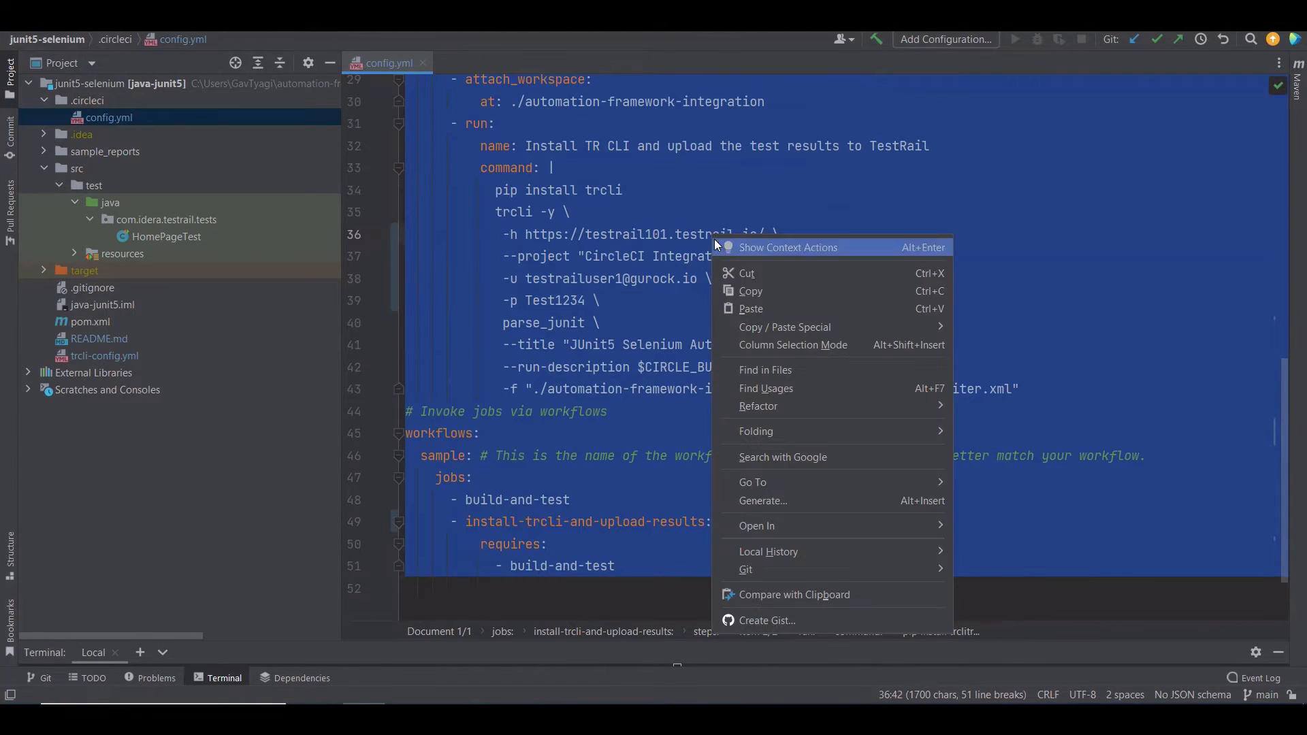
left_click(735, 291)
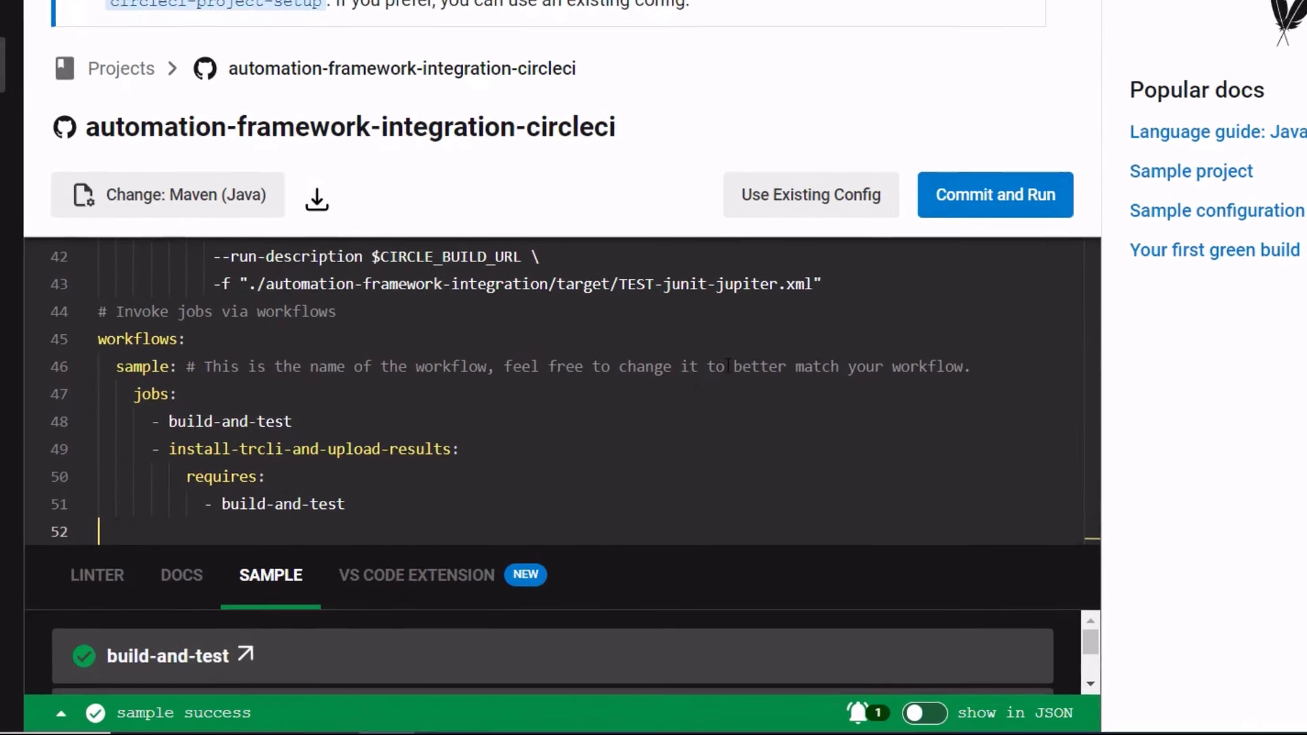
left_click(185, 341)
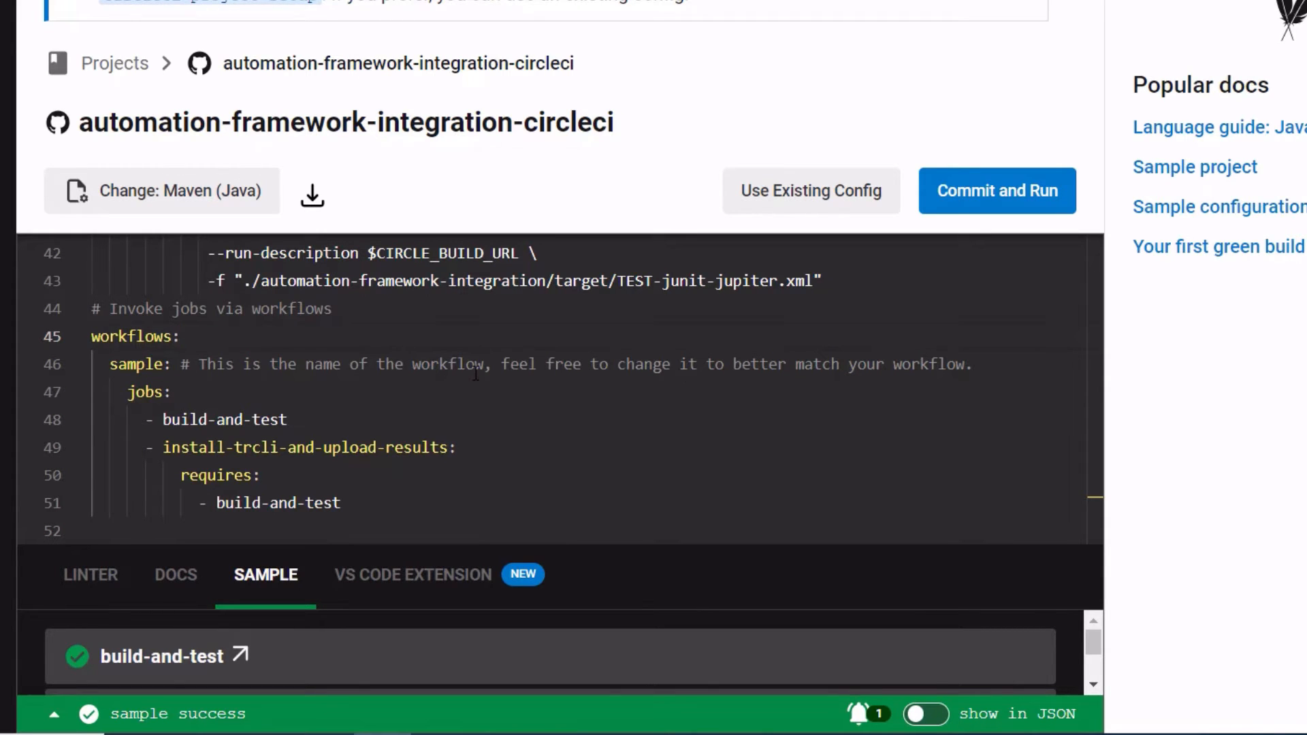
Step: Examine the workflow's jobs and the build-and-test requirement of the upload job
left_click_drag(126, 395, 316, 425)
left_click(193, 395)
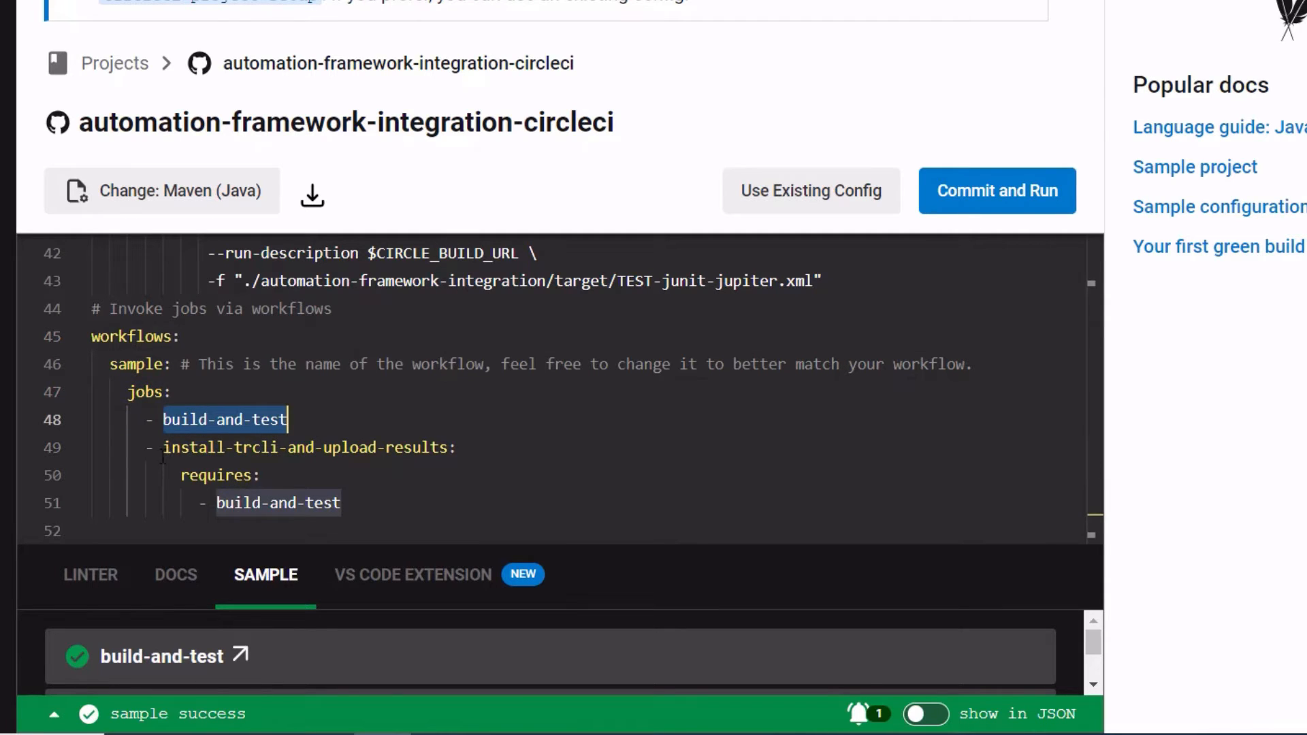
left_click_drag(162, 456, 448, 451)
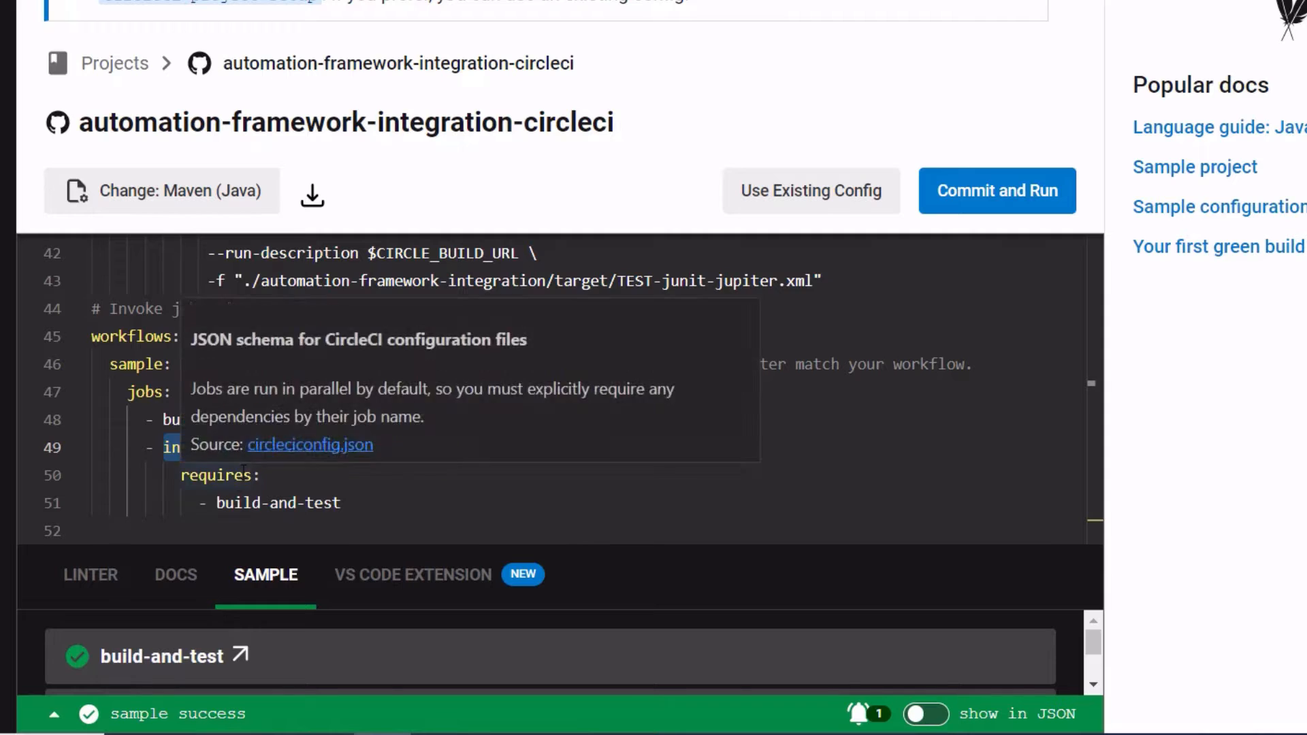
left_click_drag(217, 502, 379, 503)
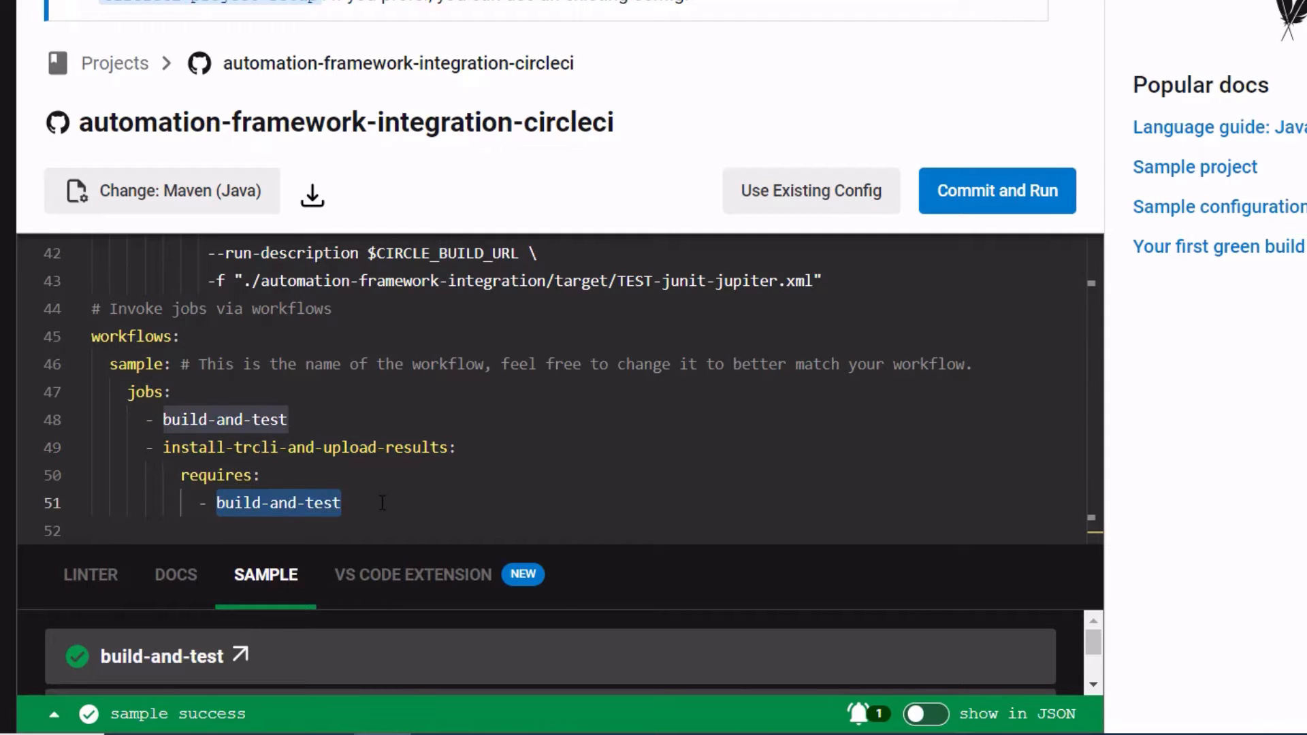
left_click(383, 502)
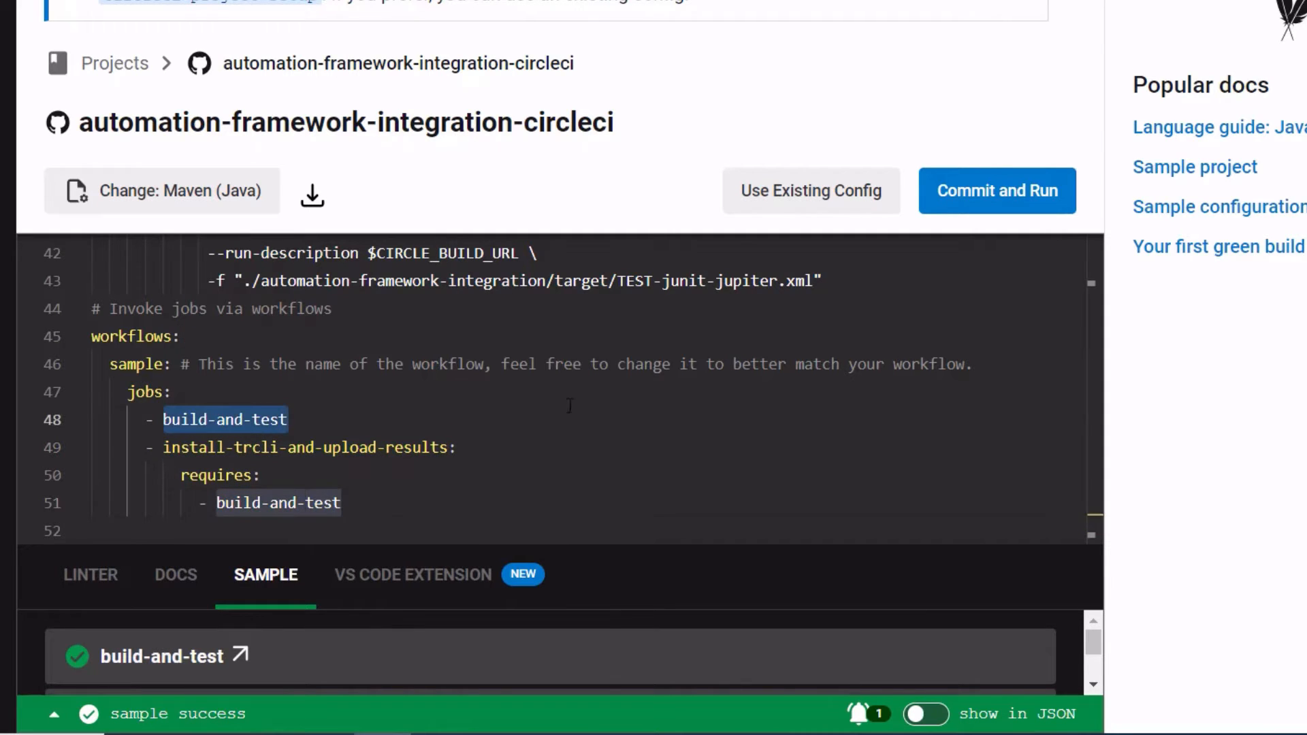
Step: Examine the build-and-test job's Docker image and browser-tools Chrome version step
scroll(484, 388, "up", 4)
scroll(484, 388, "up", 10)
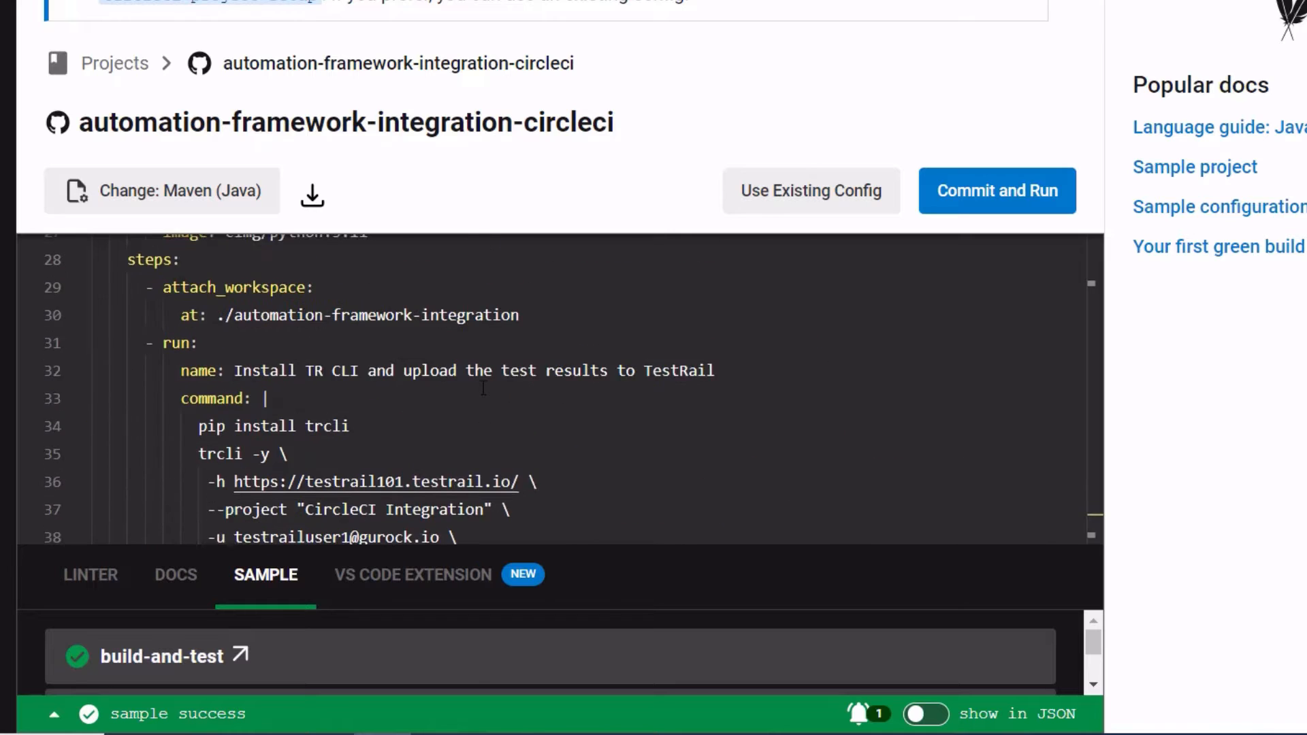
scroll(452, 334, "up", 4)
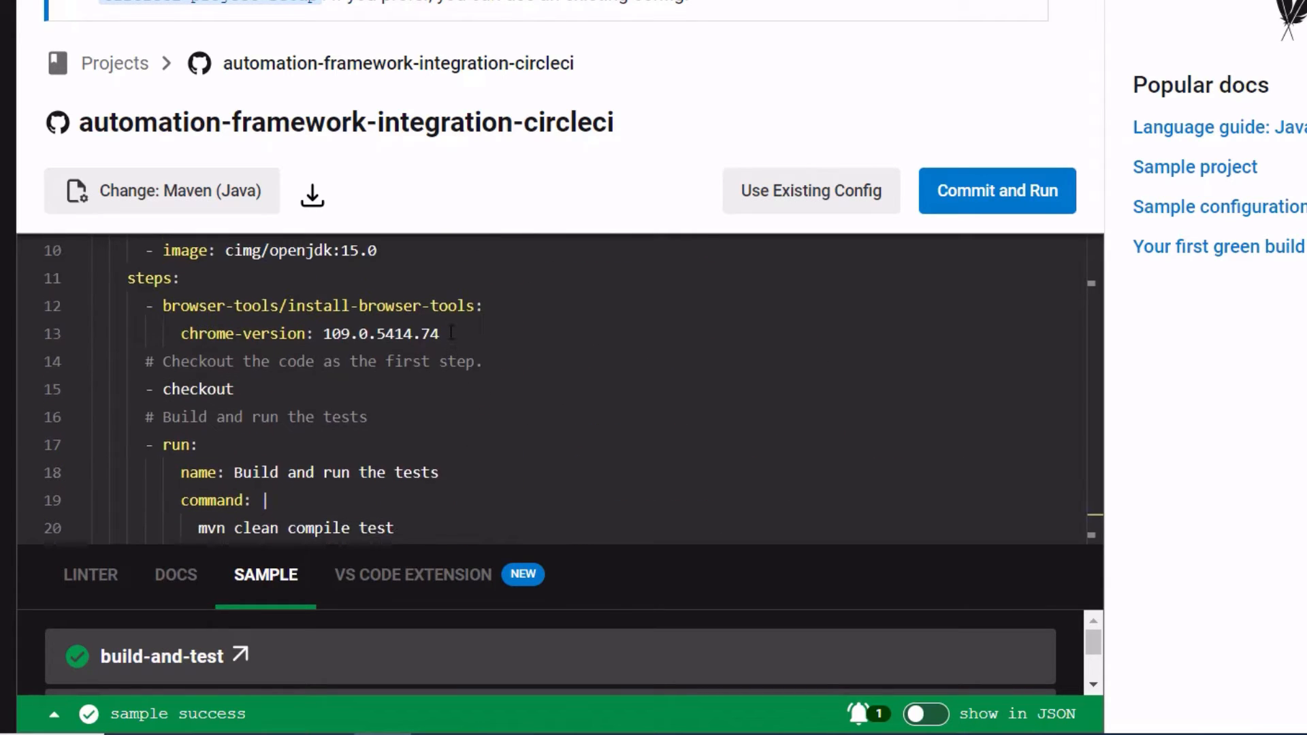
mouse_move(315, 334)
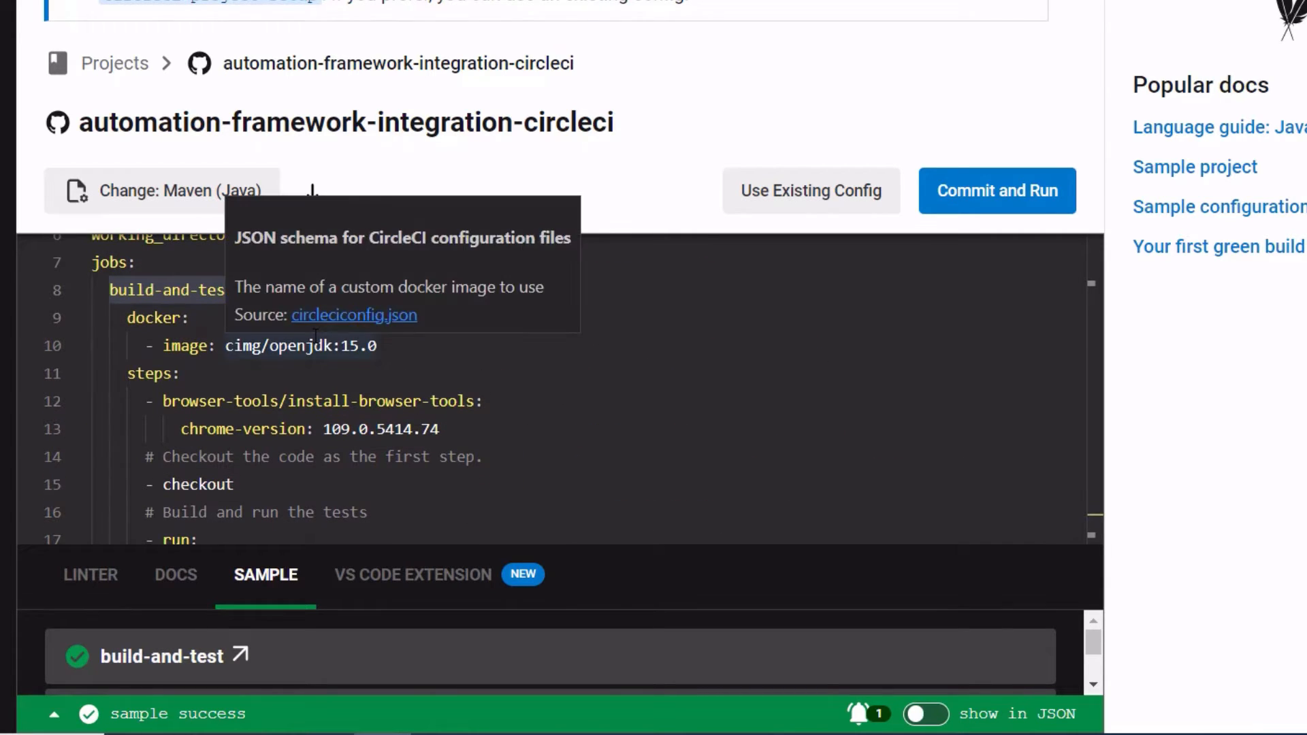
left_click(601, 383)
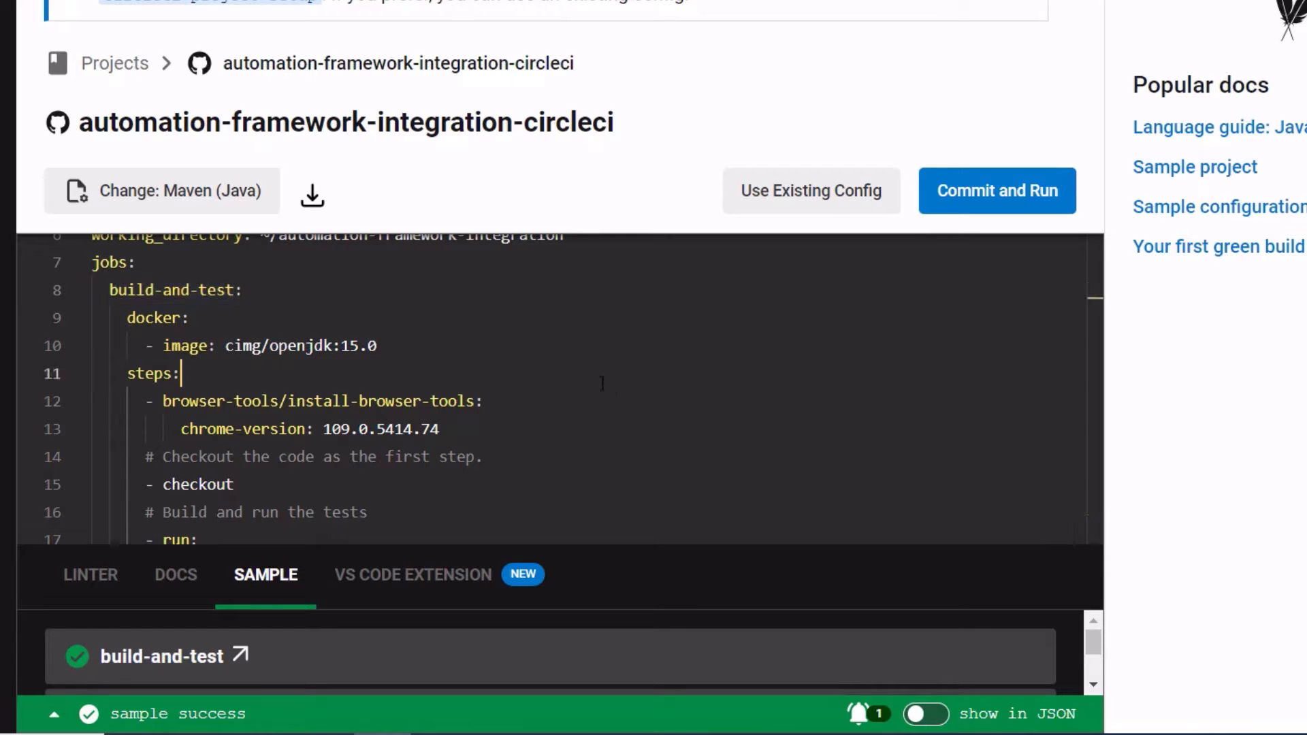
scroll(331, 338, "down", 1)
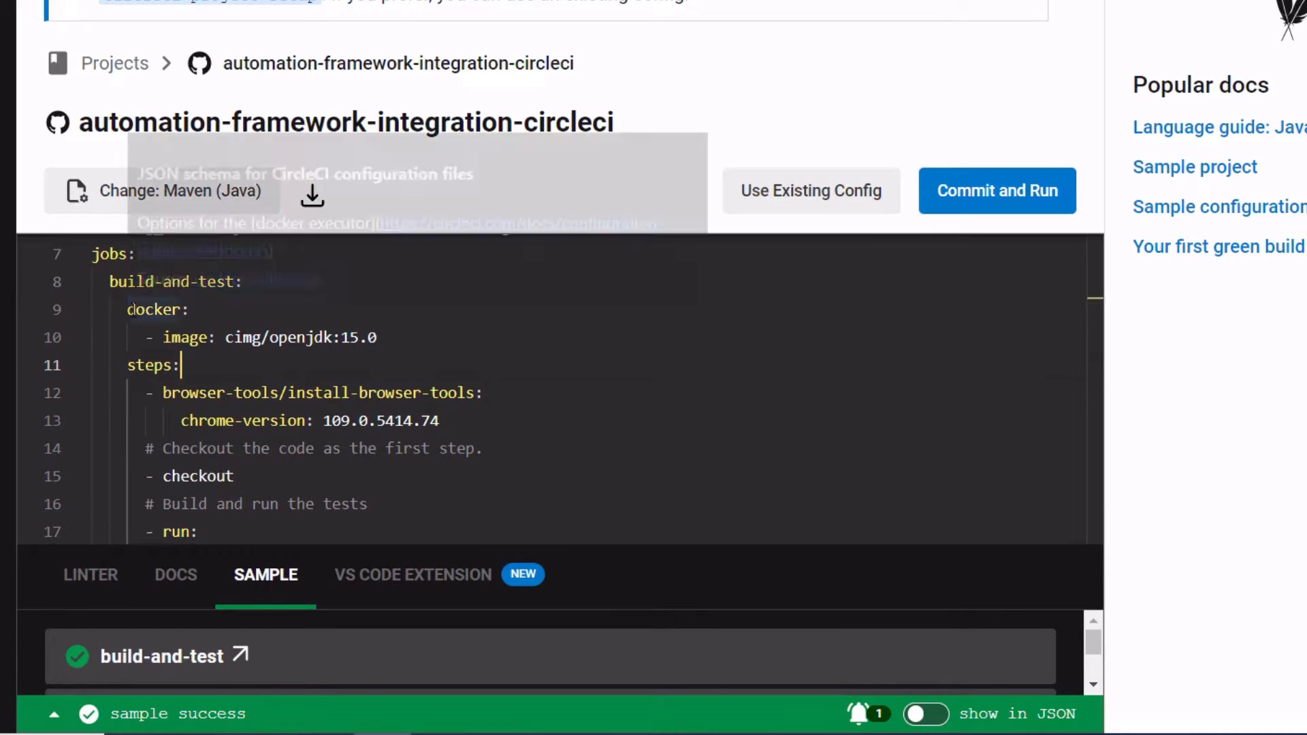
left_click_drag(127, 310, 417, 352)
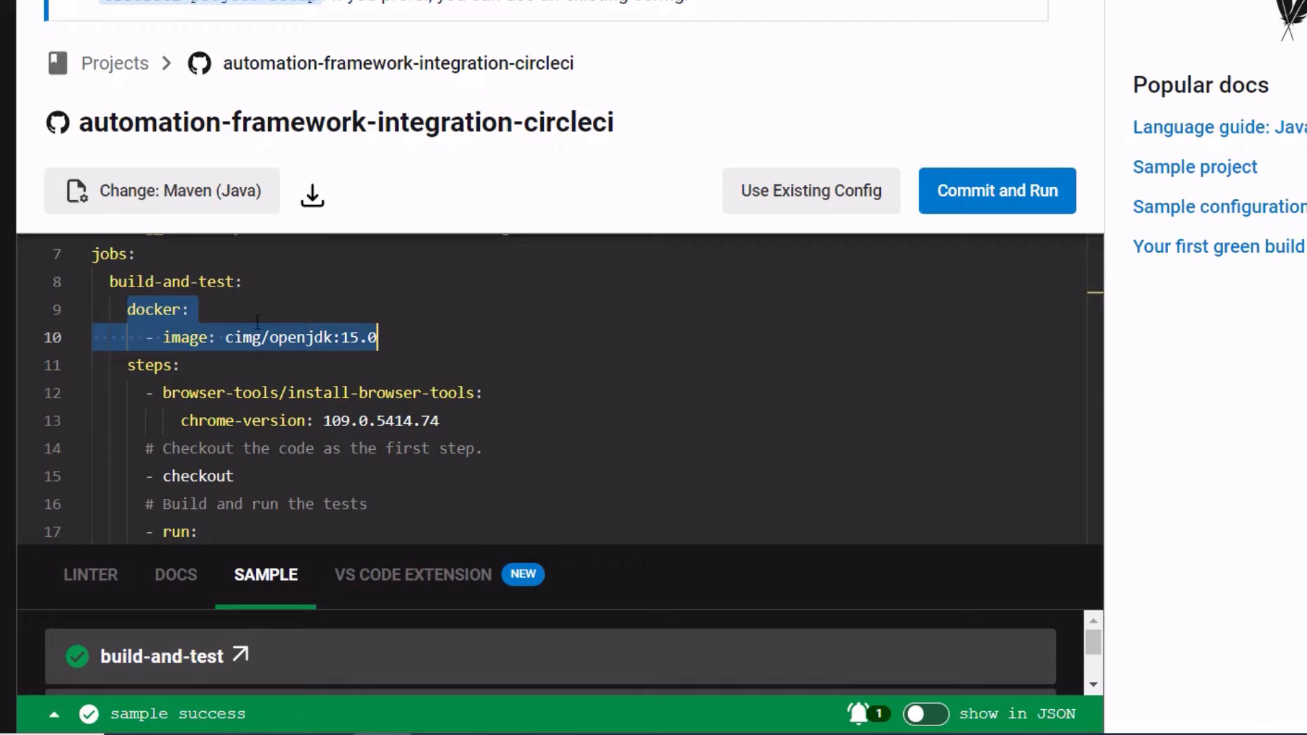
scroll(564, 336, "down", 2)
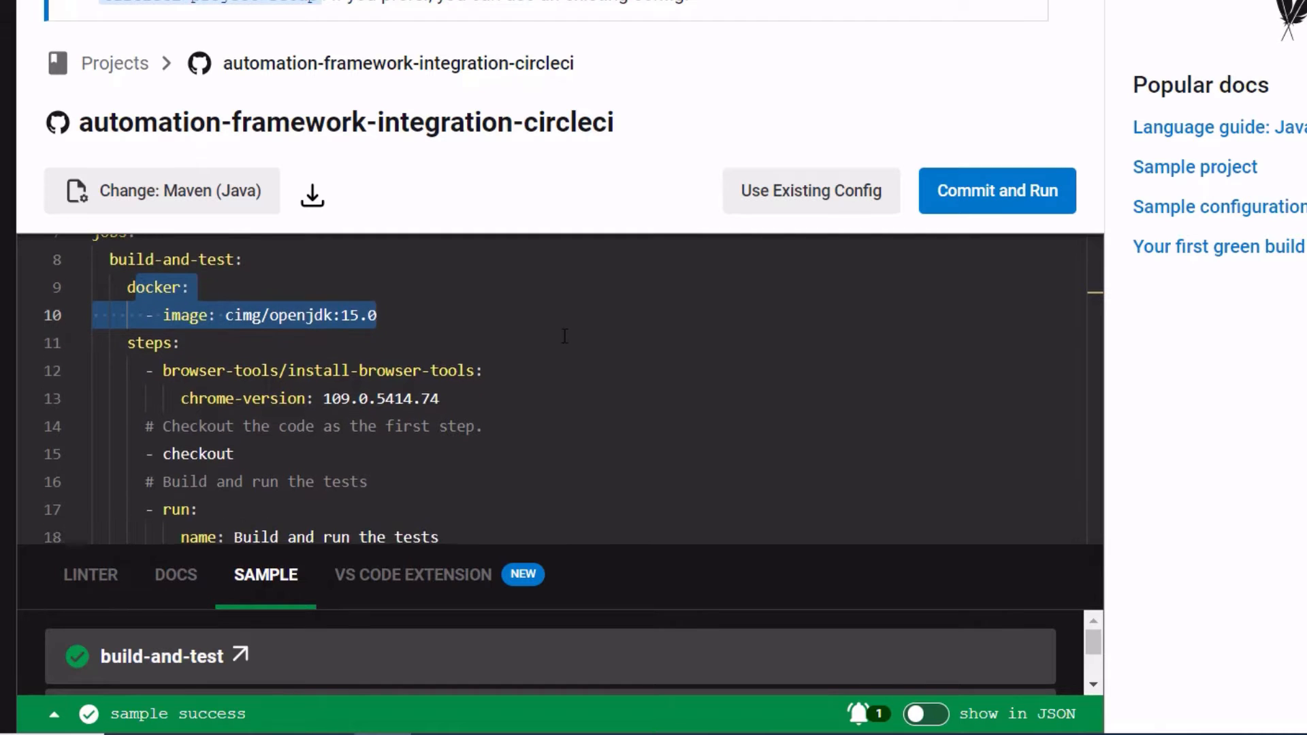
scroll(364, 406, "down", 2)
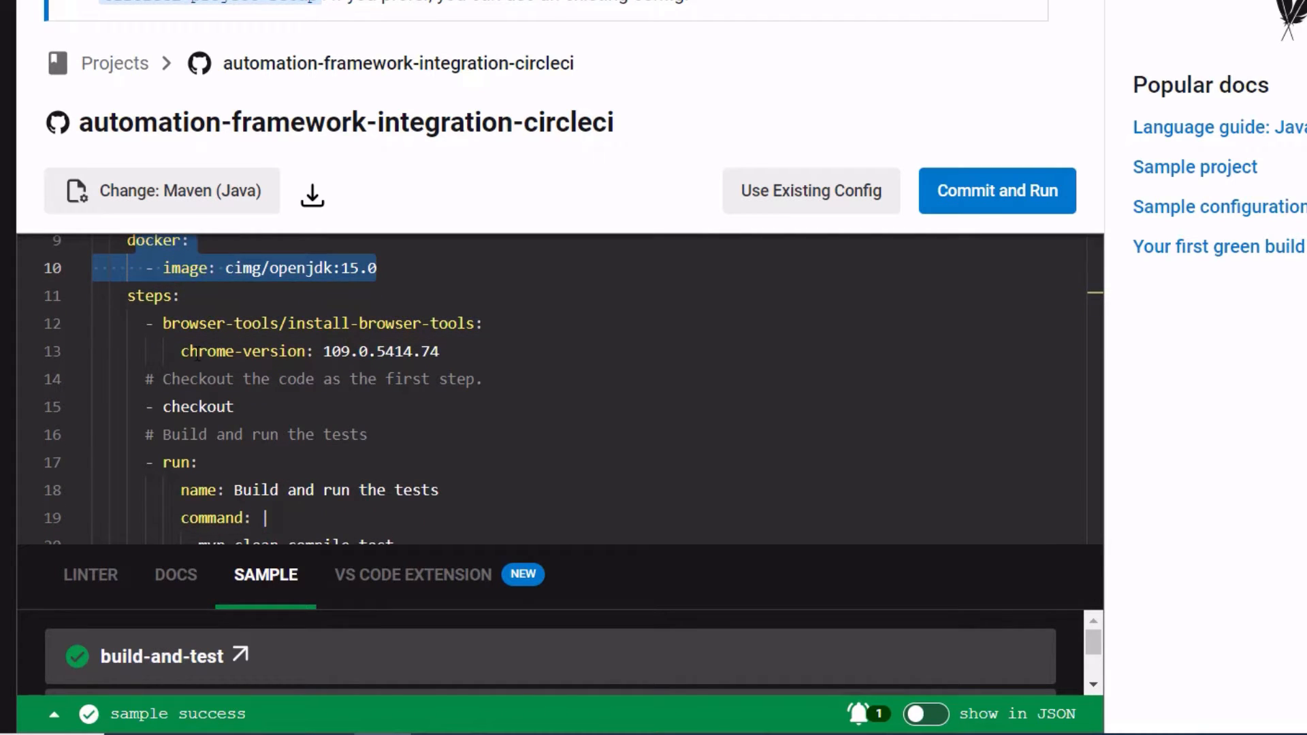
left_click_drag(198, 352, 477, 350)
left_click(479, 349)
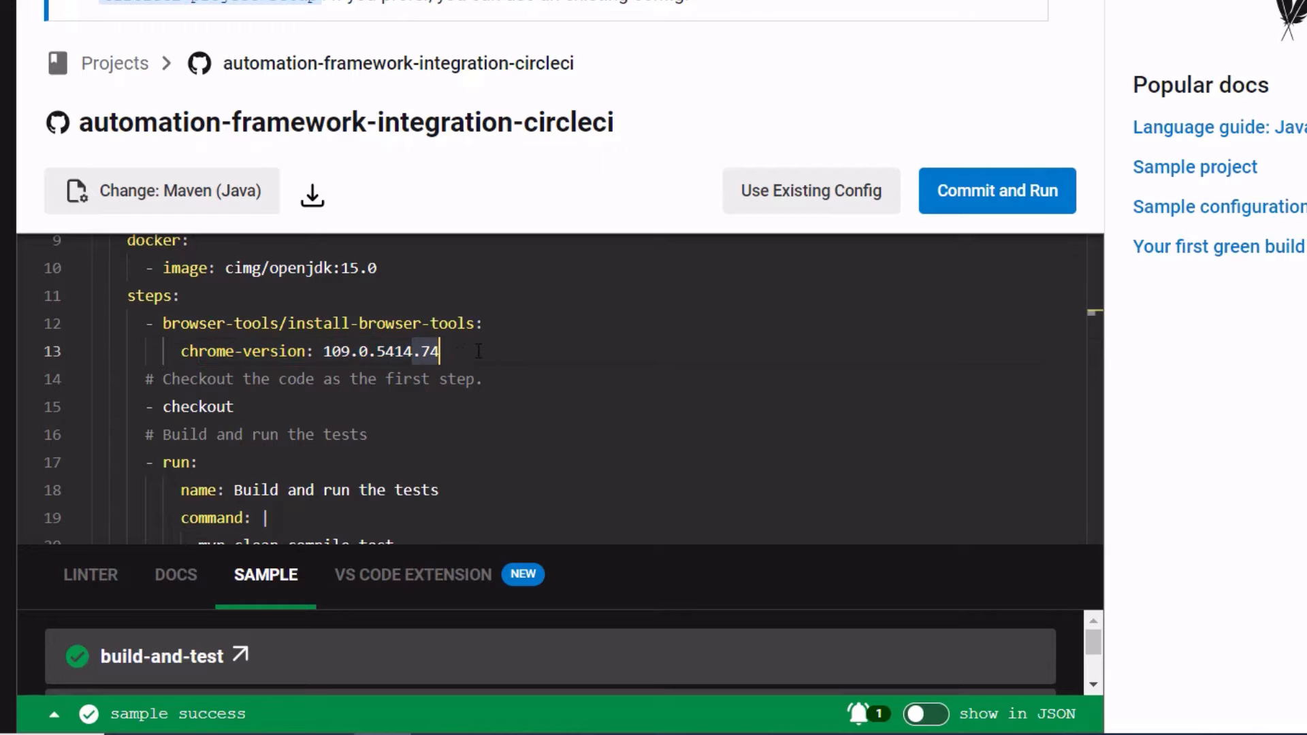
Step: Examine the build job's checkout, Maven test command and persist_to_workspace settings
scroll(327, 381, "down", 1)
left_click_drag(162, 380, 441, 381)
scroll(241, 395, "down", 3)
scroll(245, 402, "down", 1)
left_click(457, 415)
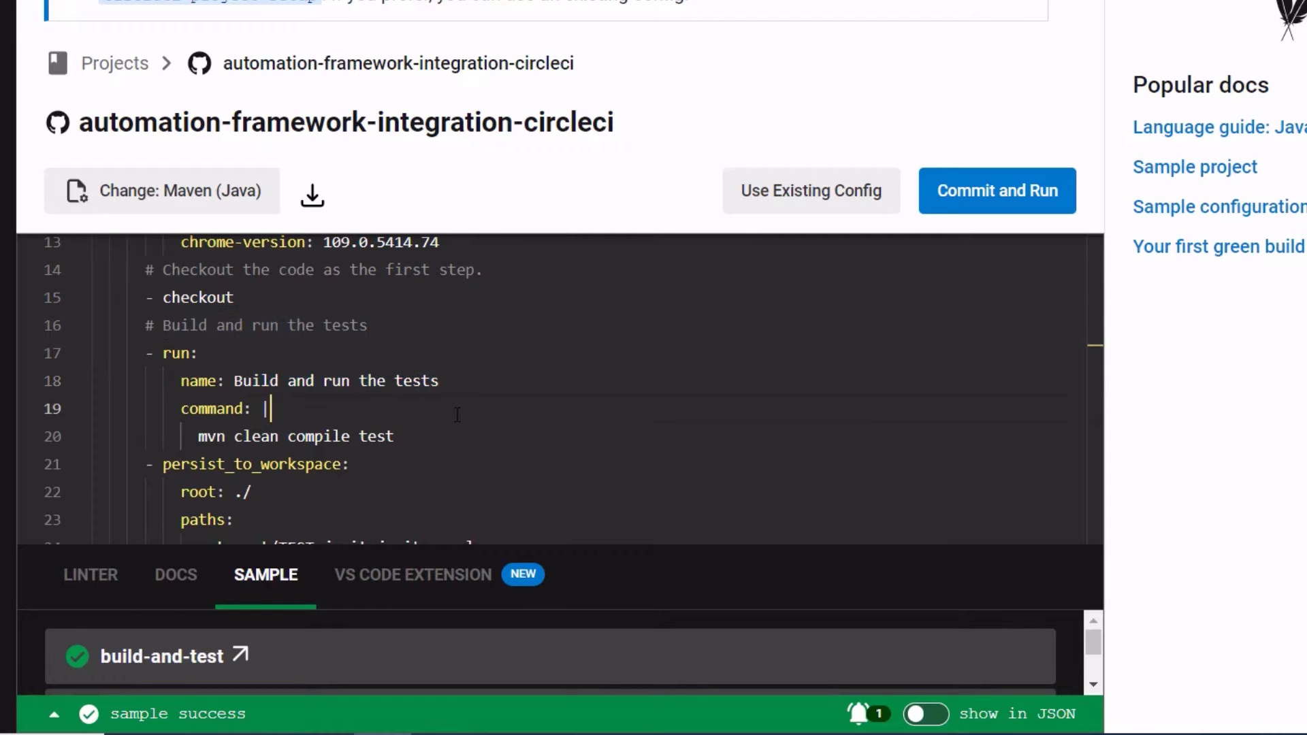
scroll(405, 412, "down", 2)
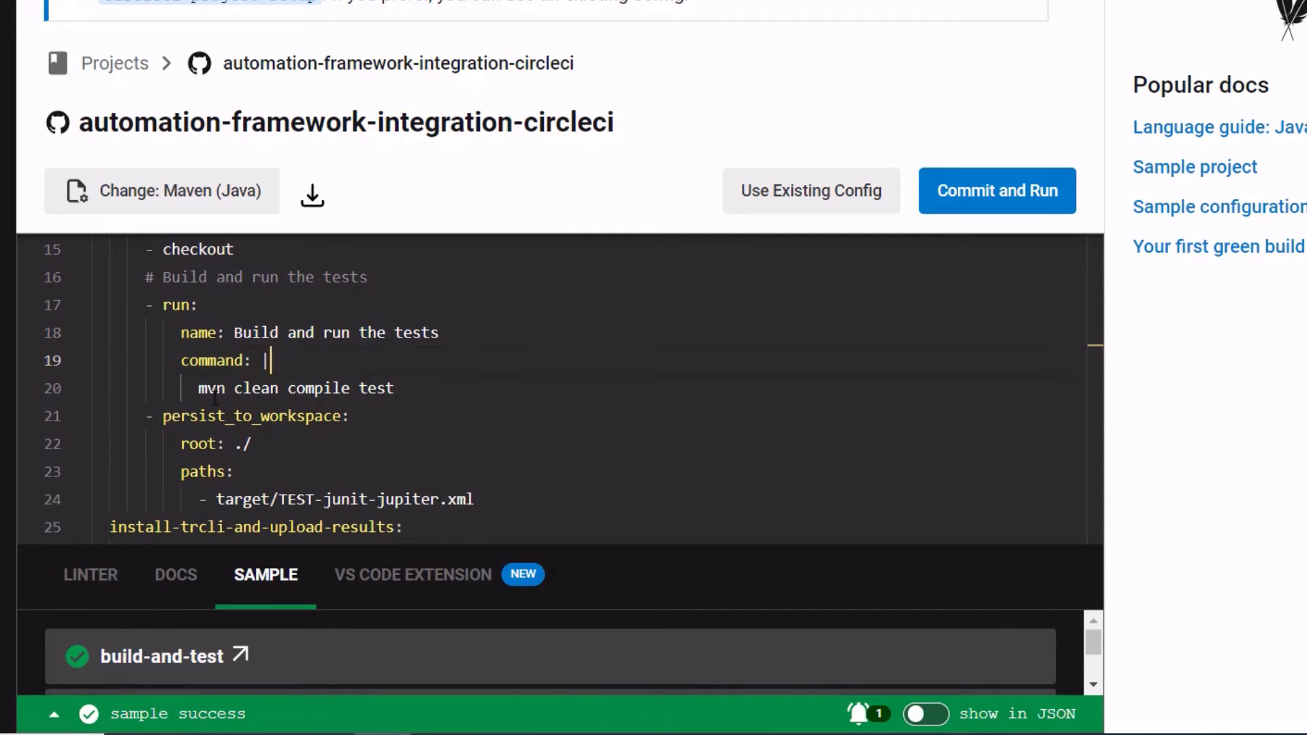
left_click_drag(194, 392, 396, 389)
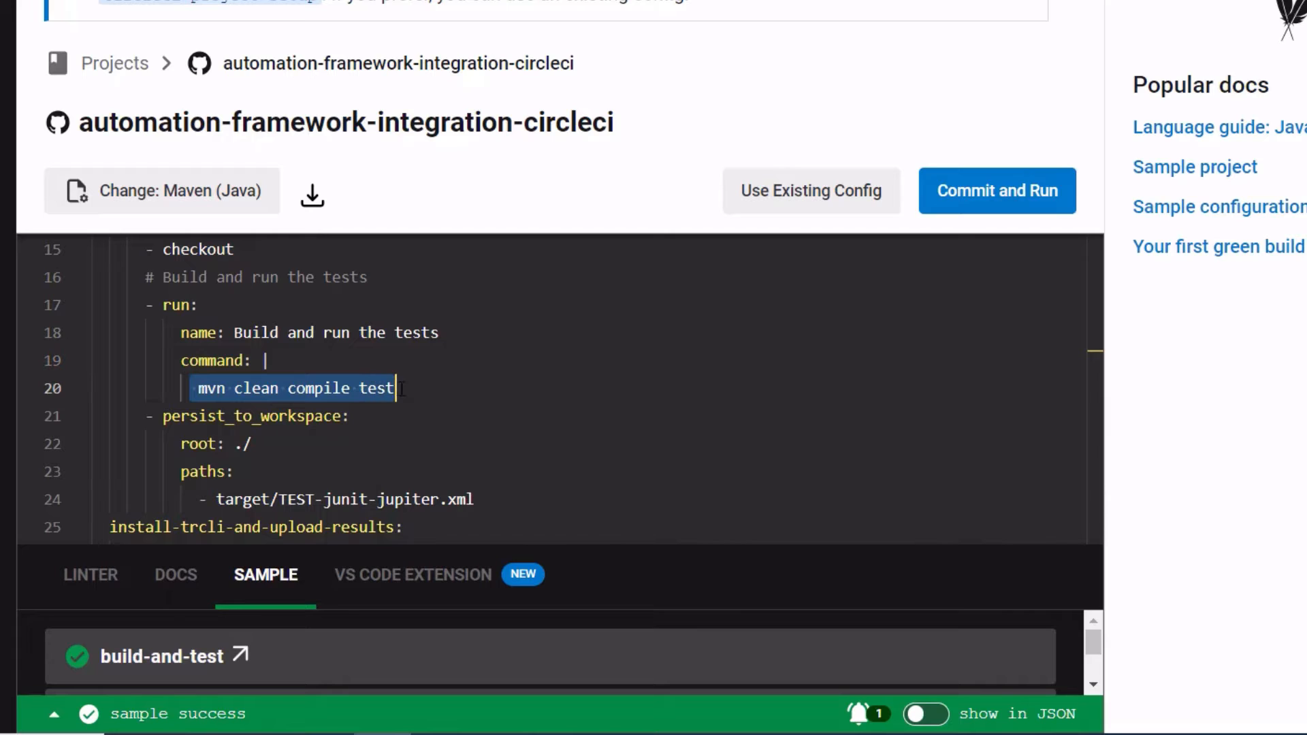
left_click(460, 388)
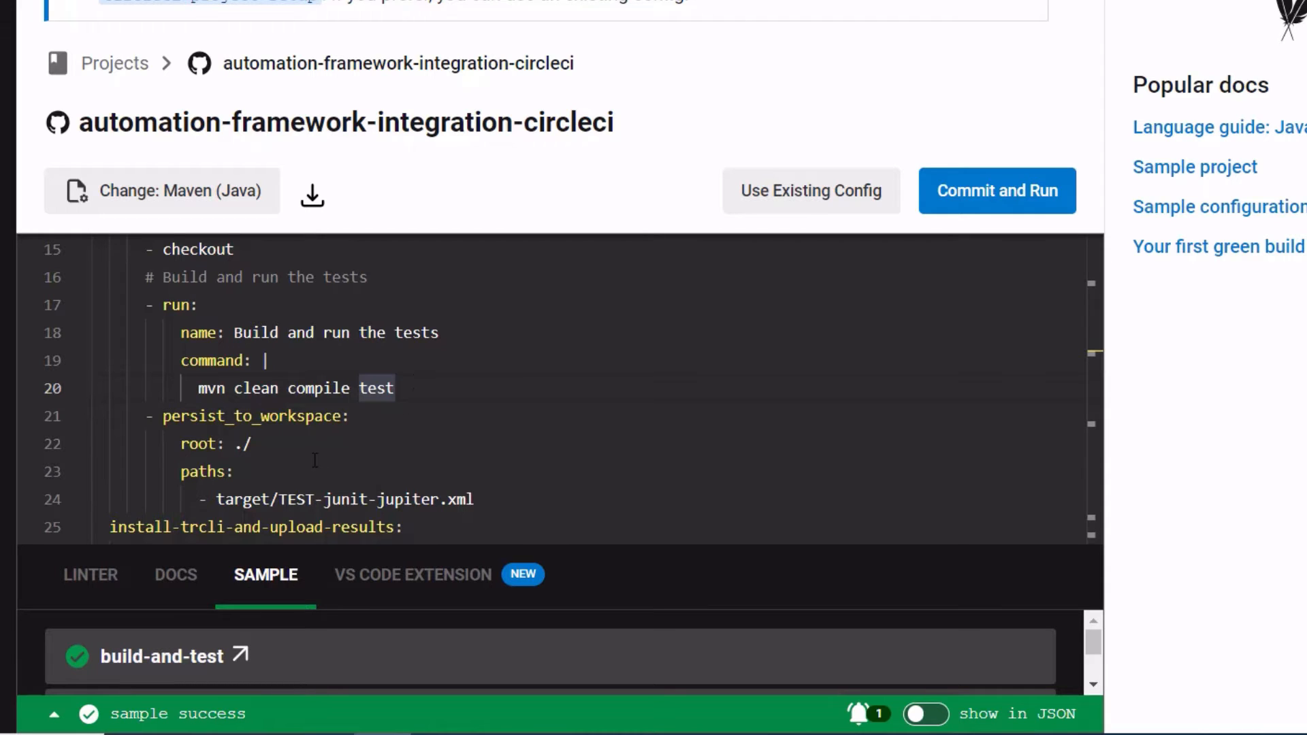
scroll(315, 461, "down", 1)
left_click_drag(162, 357, 337, 354)
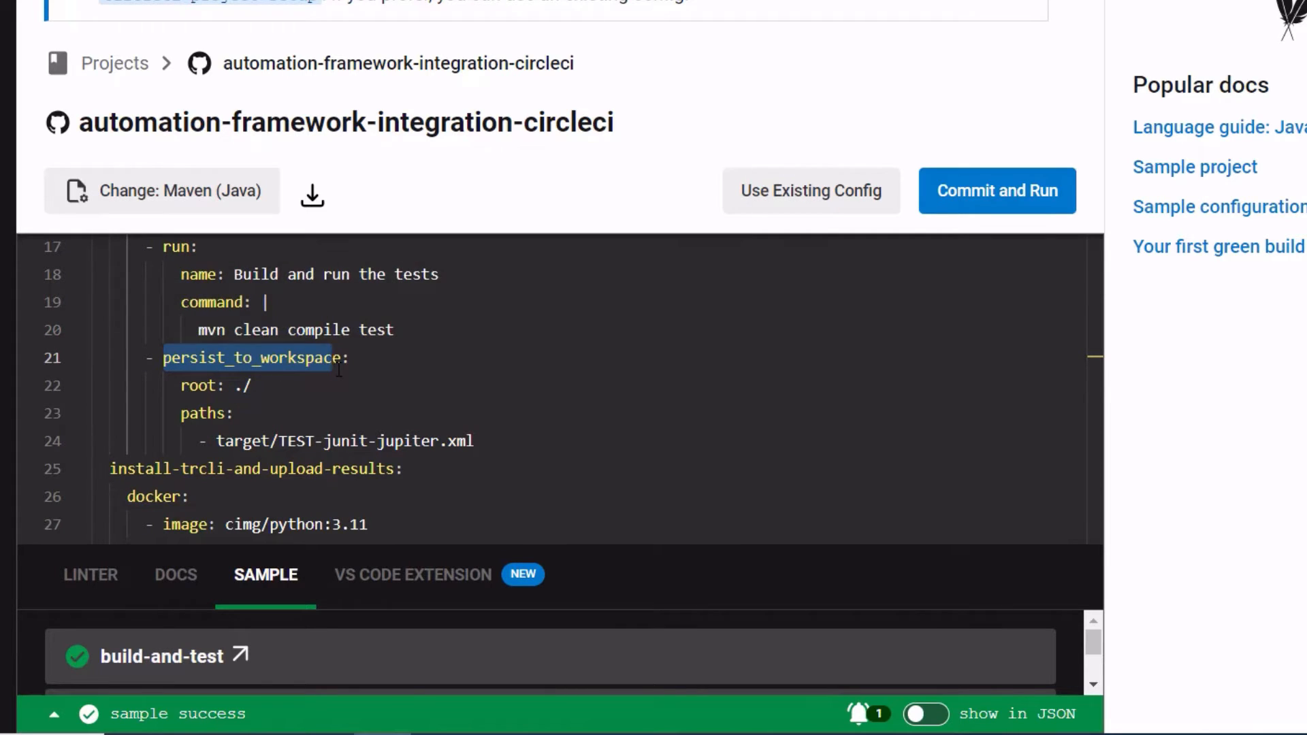
left_click(339, 369)
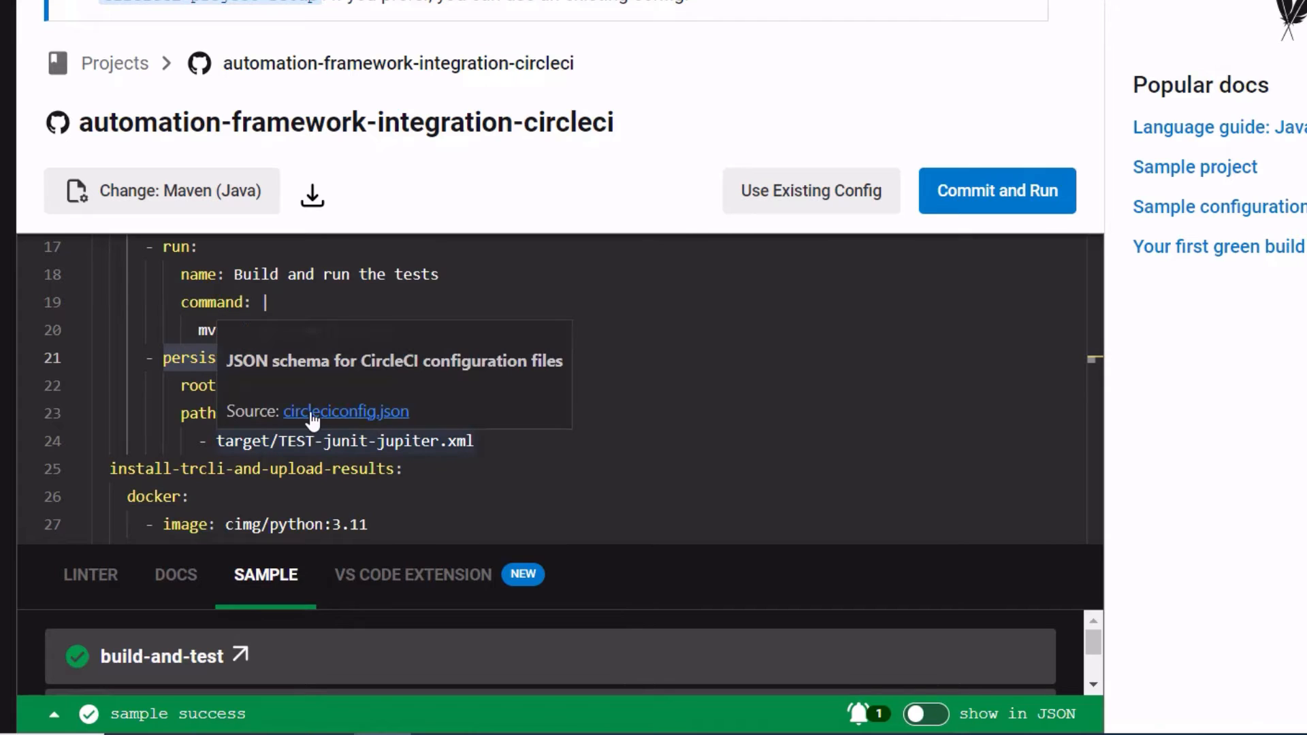
left_click_drag(206, 396, 173, 394)
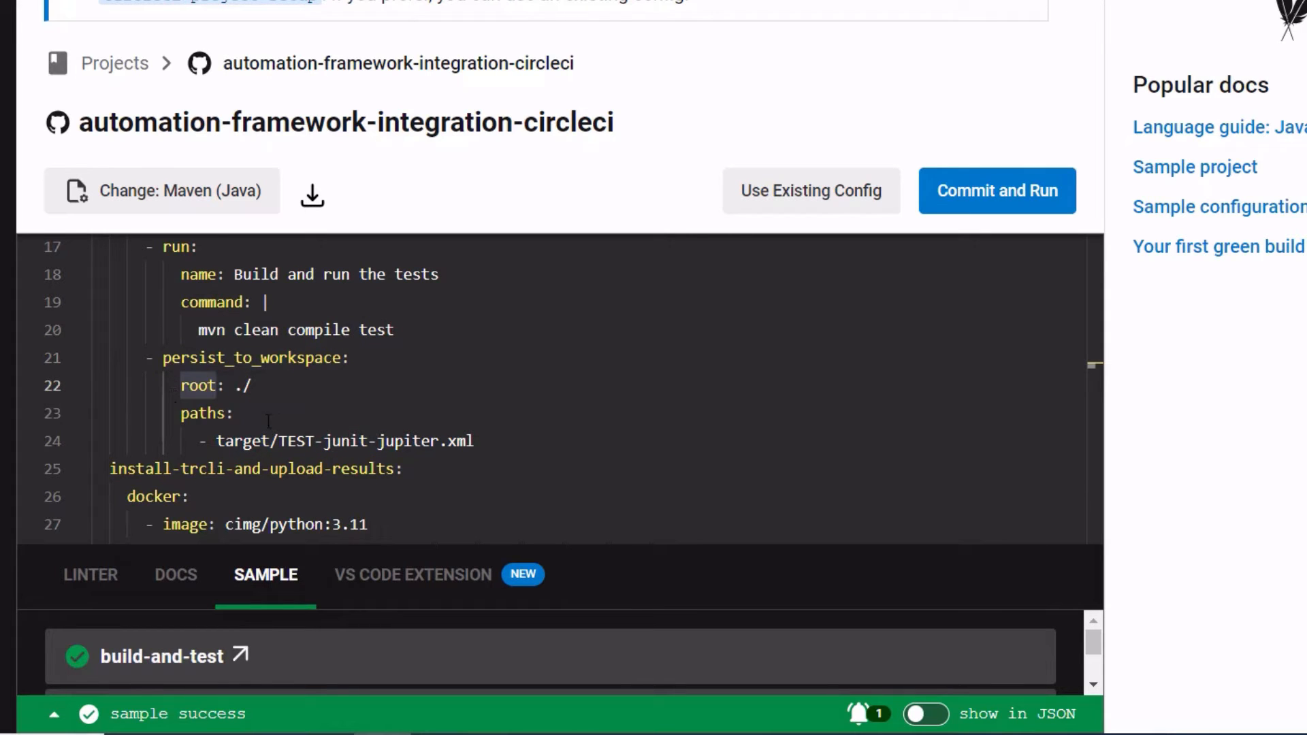
Step: Examine the build job's persist_to_workspace root and the TEST-junit-jupiter.xml results path
left_click_drag(216, 441, 476, 443)
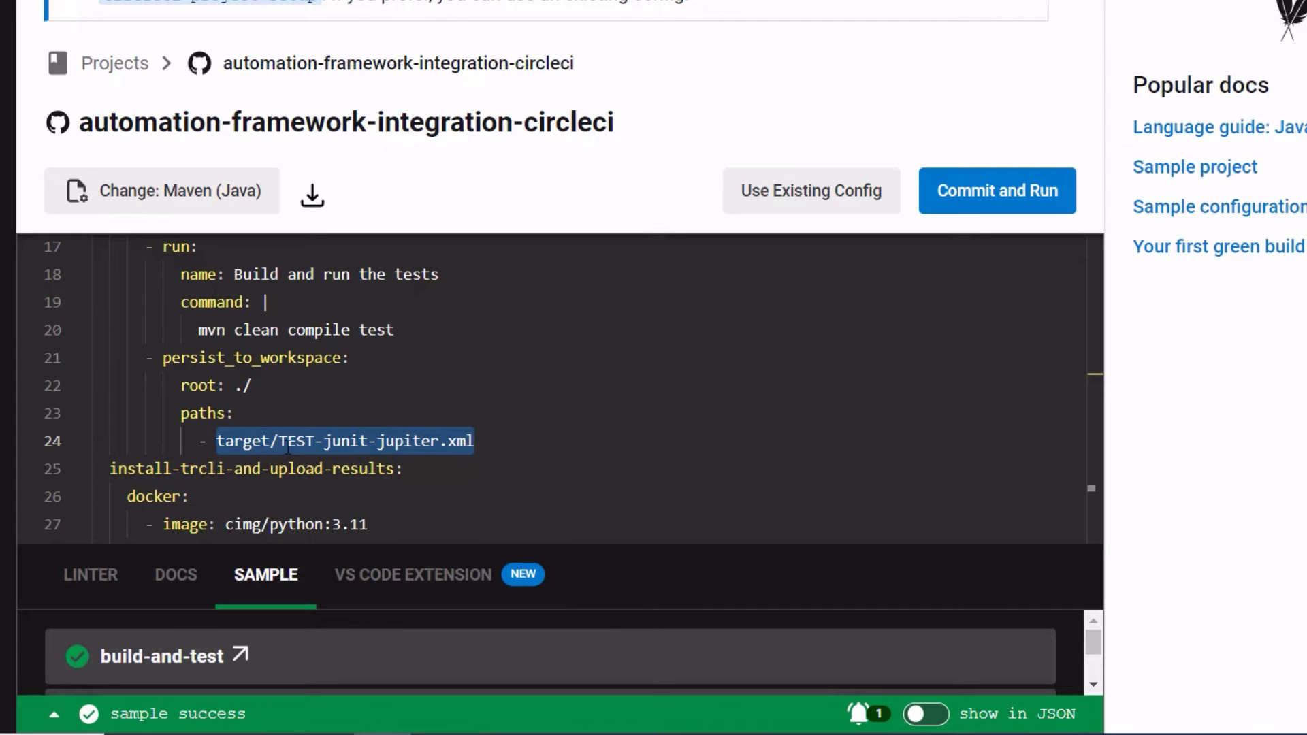
left_click(473, 443)
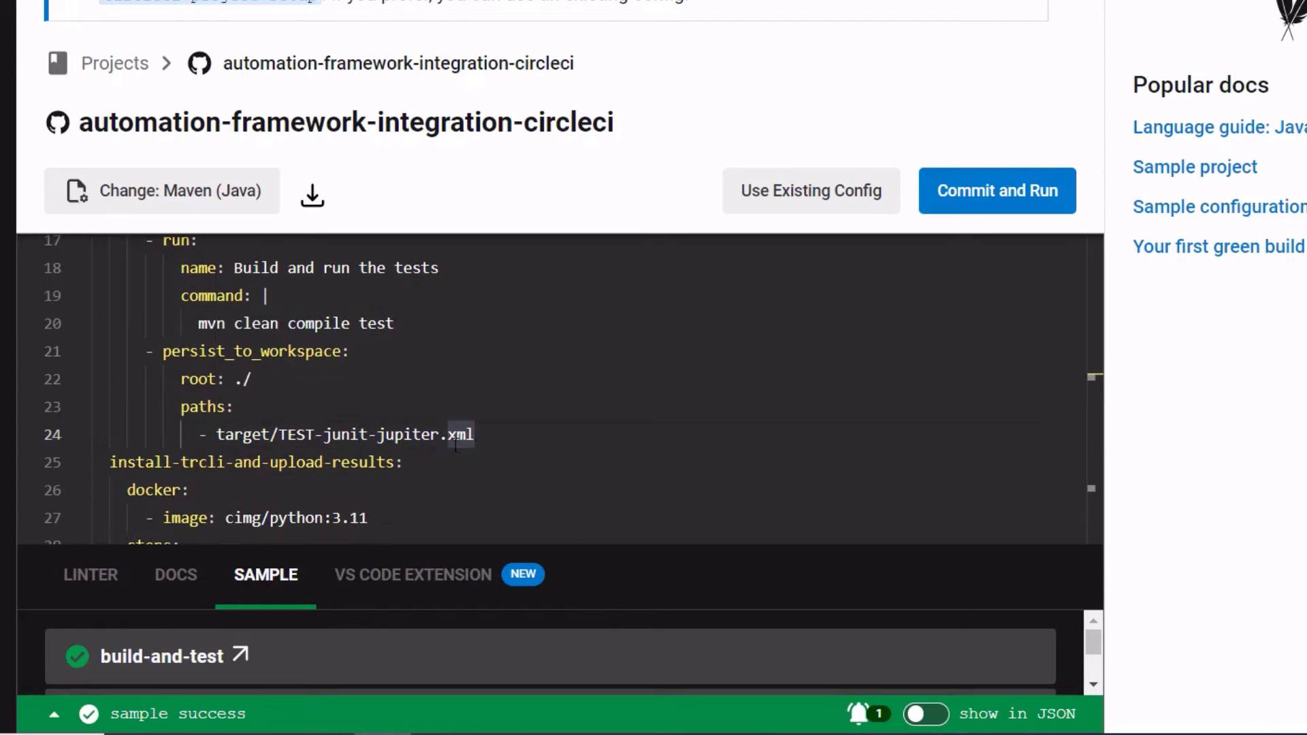
left_click_drag(234, 379, 263, 380)
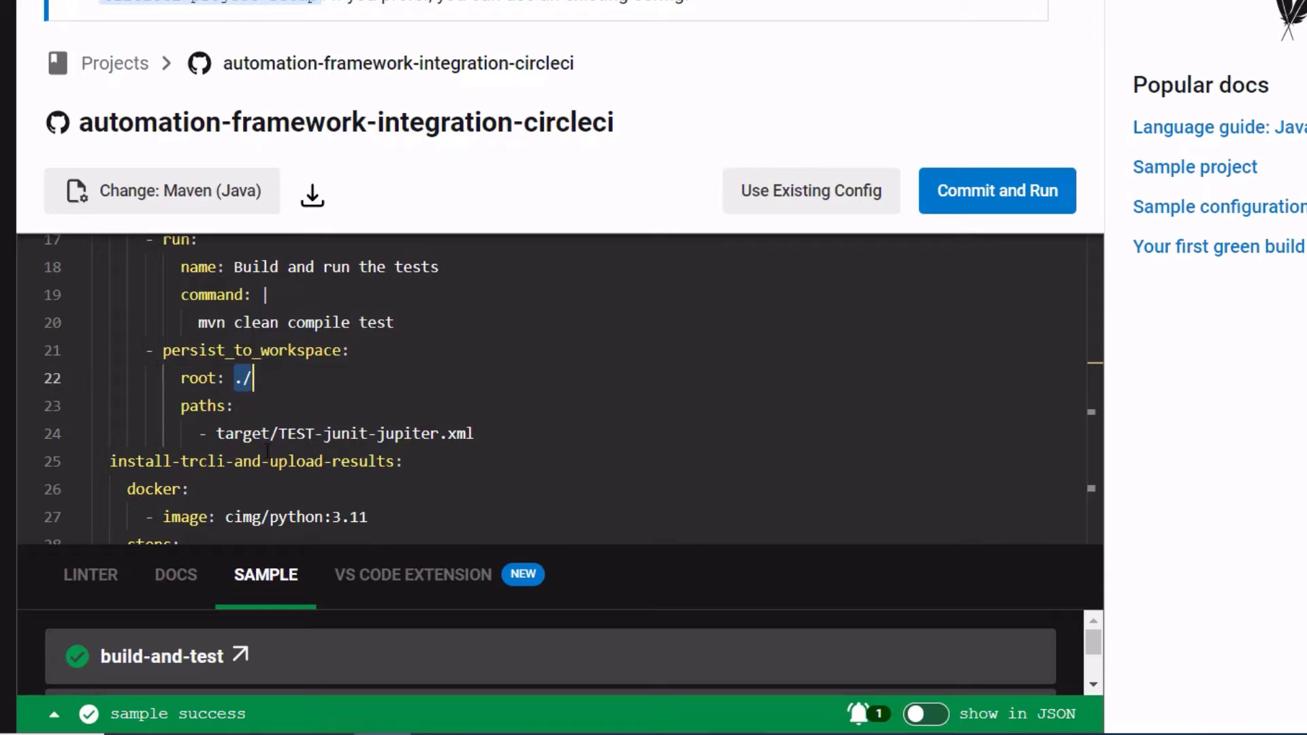
left_click(286, 390)
Step: Examine the install-trcli-and-upload-results job definition and its cimg/python:3.11 Docker image
scroll(333, 402, "down", 1)
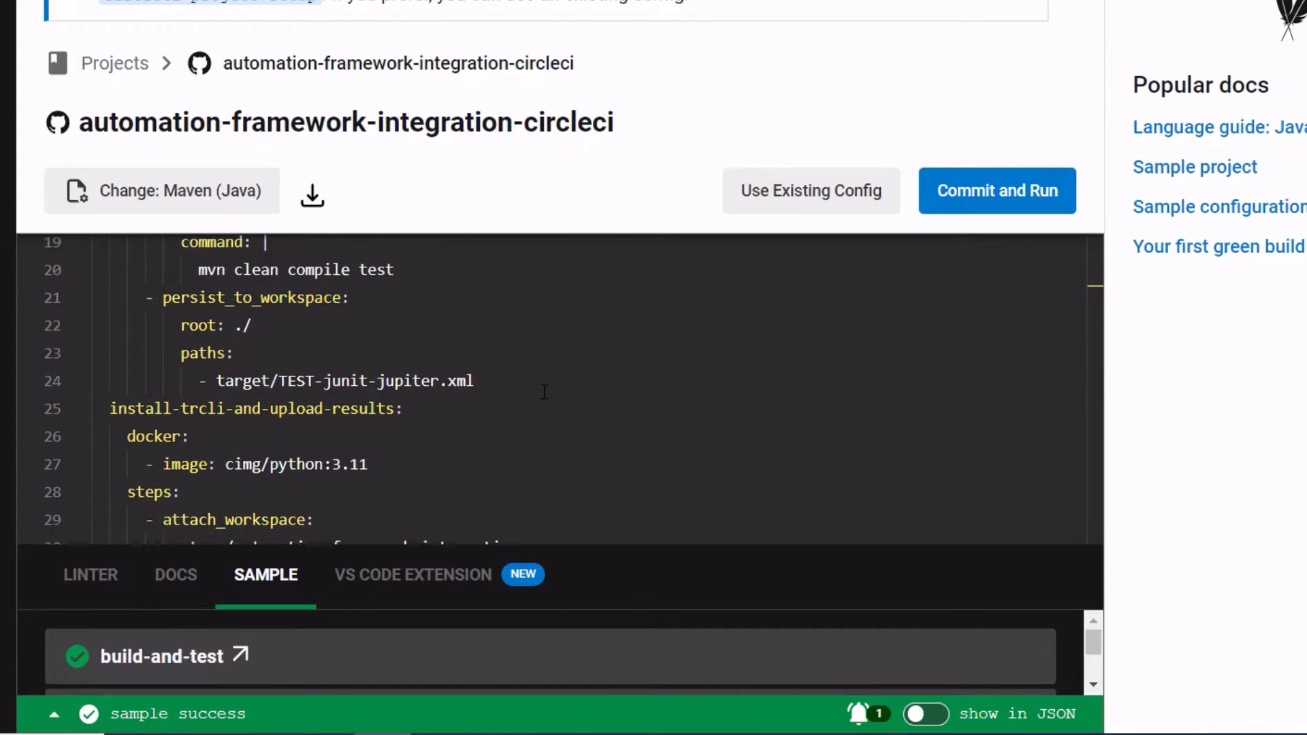
scroll(519, 370, "down", 1)
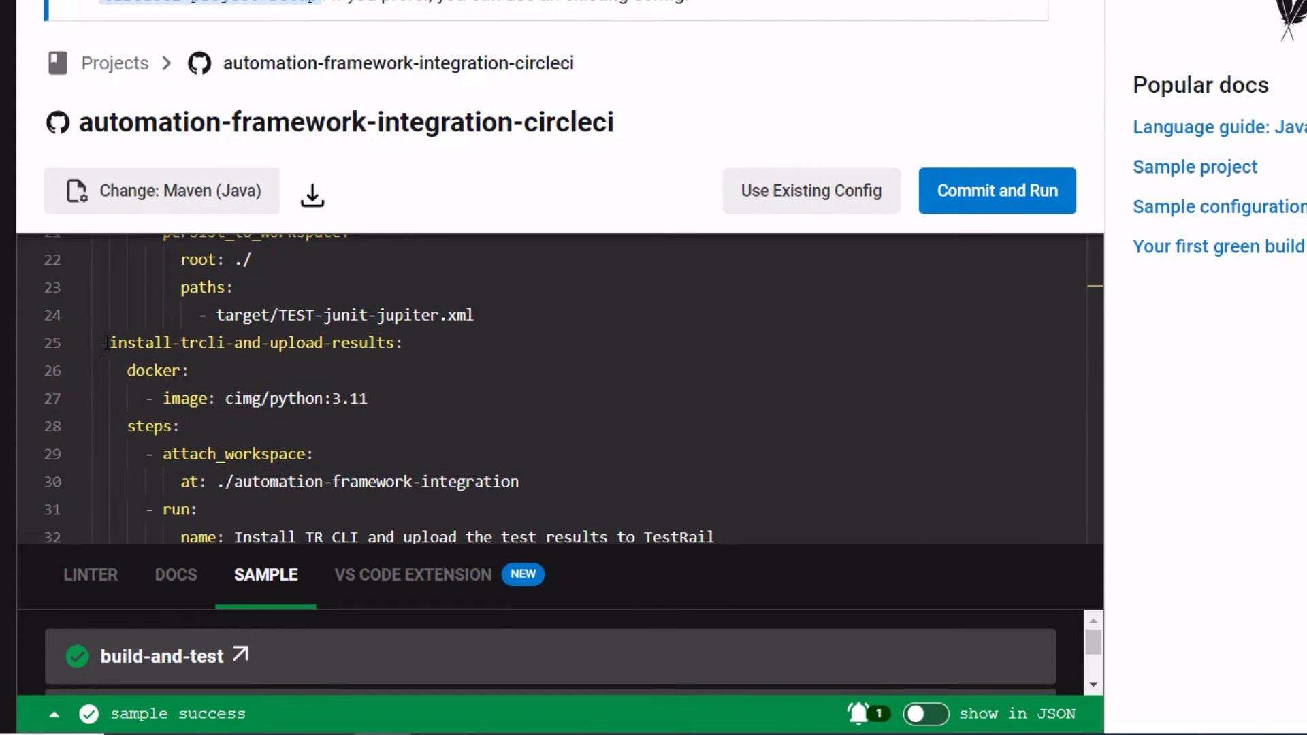
left_click_drag(104, 343, 410, 347)
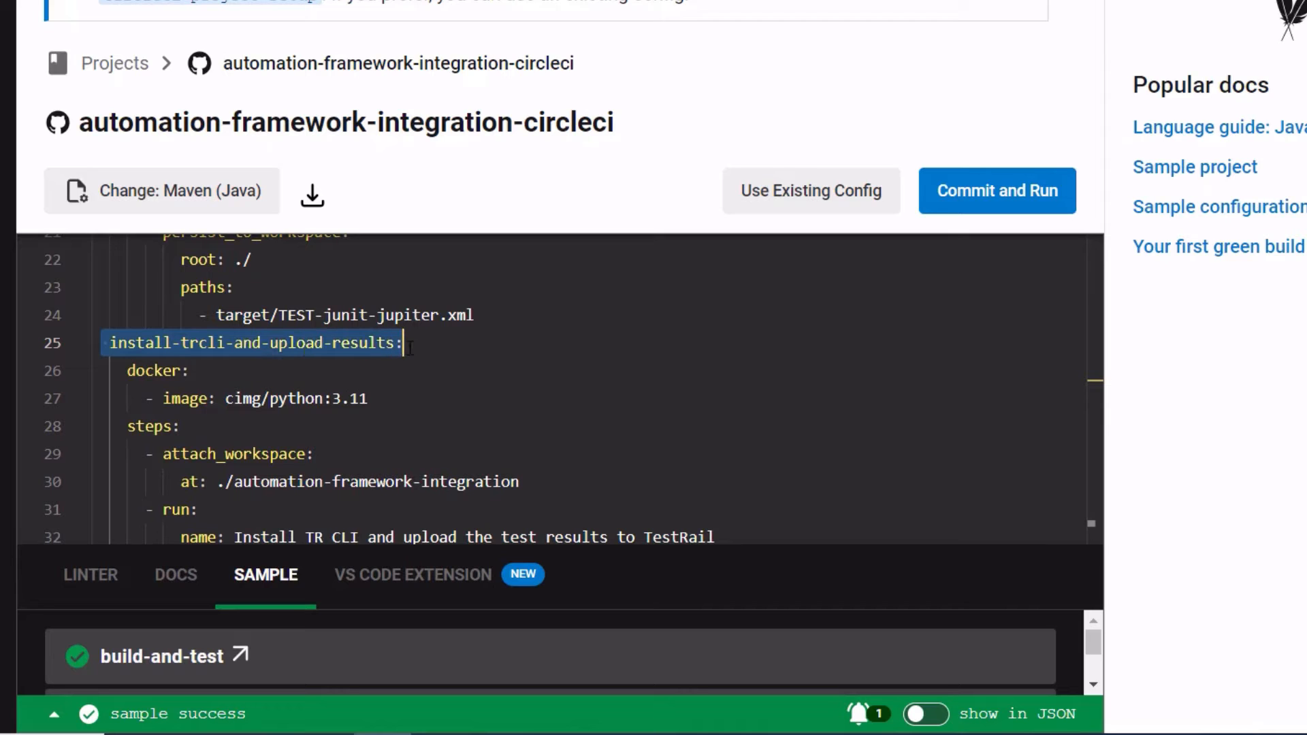
left_click(412, 371)
scroll(367, 386, "down", 1)
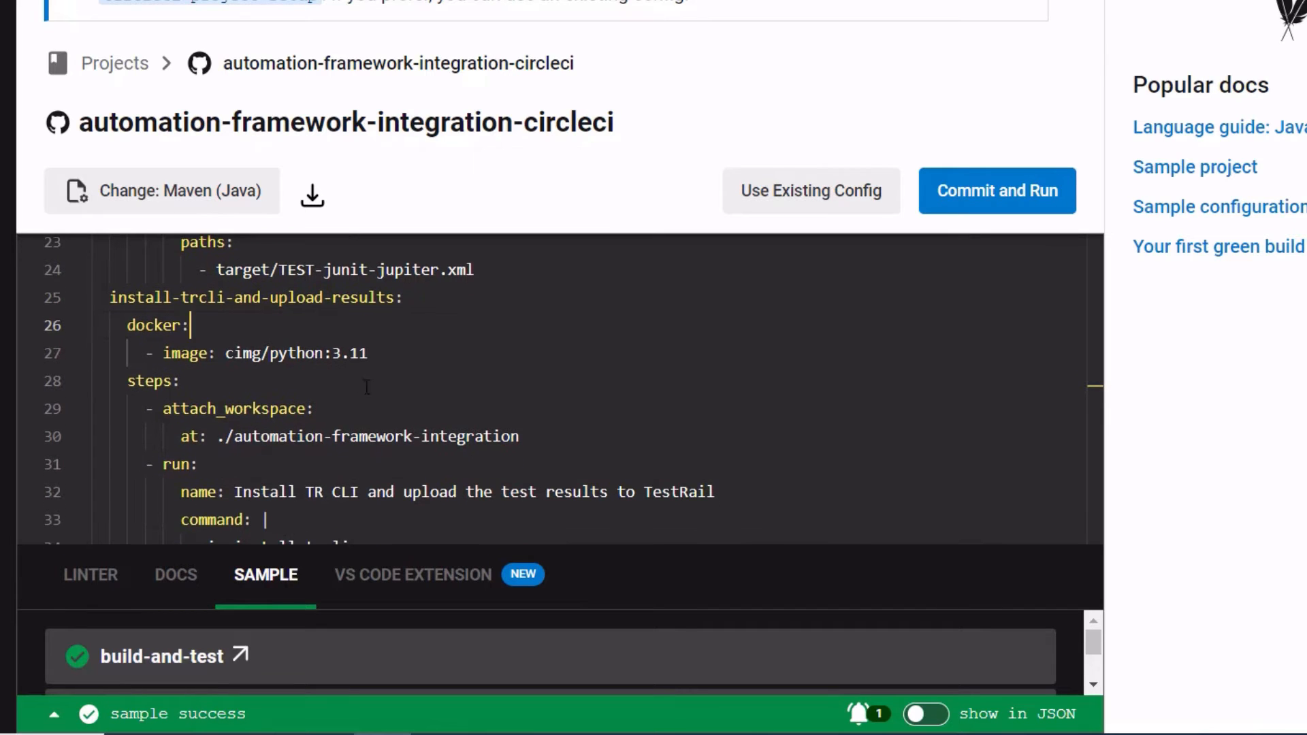
left_click(372, 354)
left_click_drag(231, 353, 385, 357)
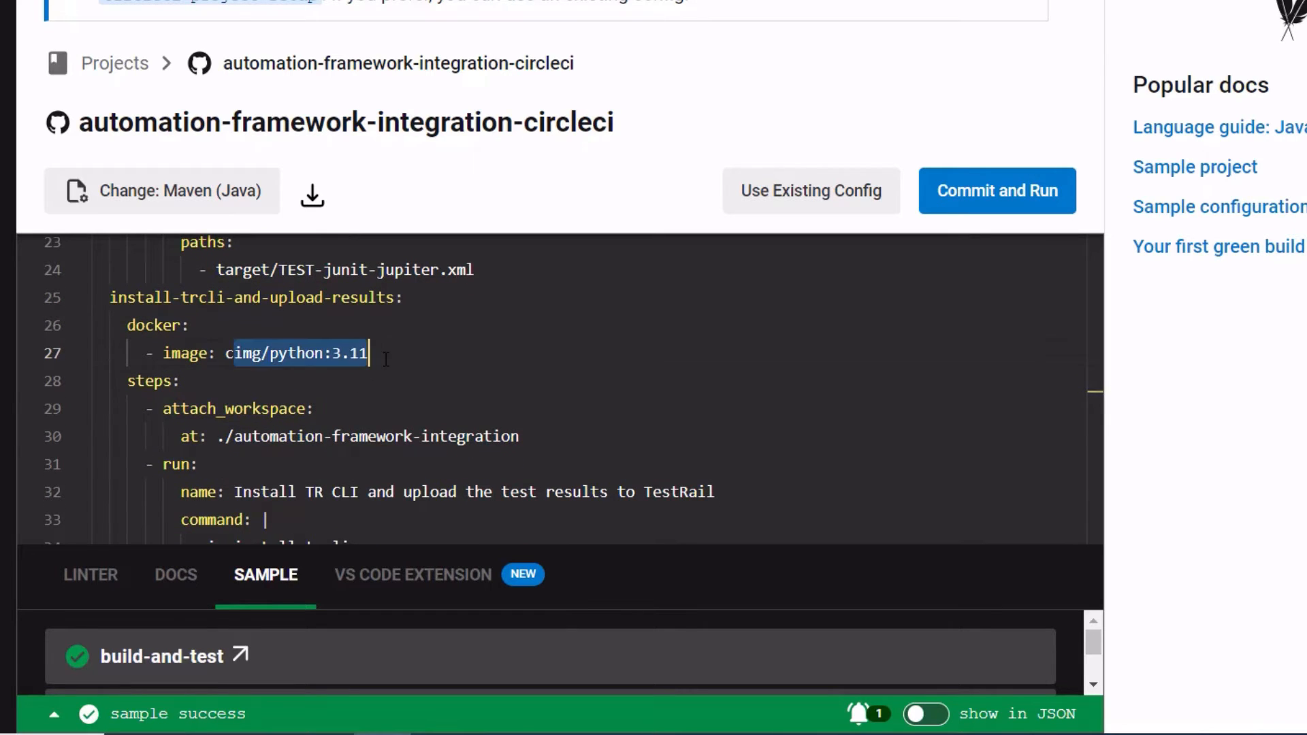
left_click(406, 389)
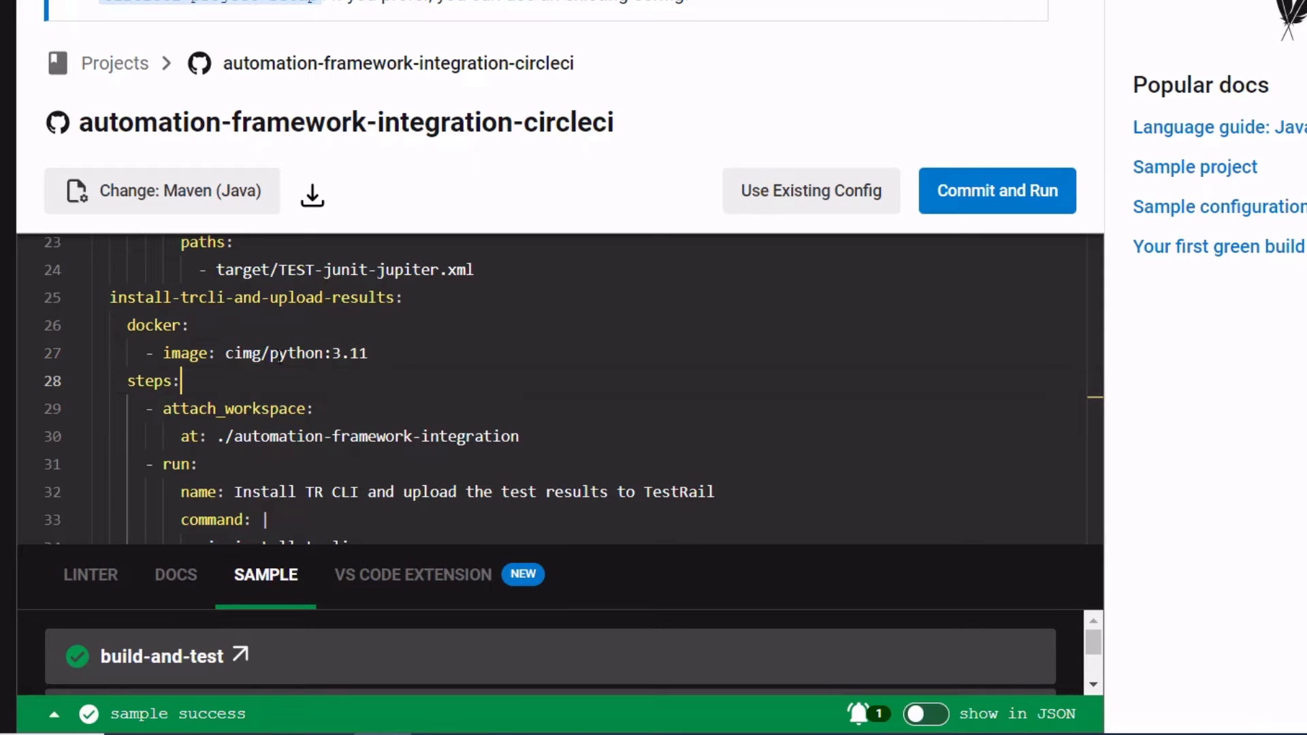
left_click_drag(227, 357, 377, 349)
left_click(415, 363)
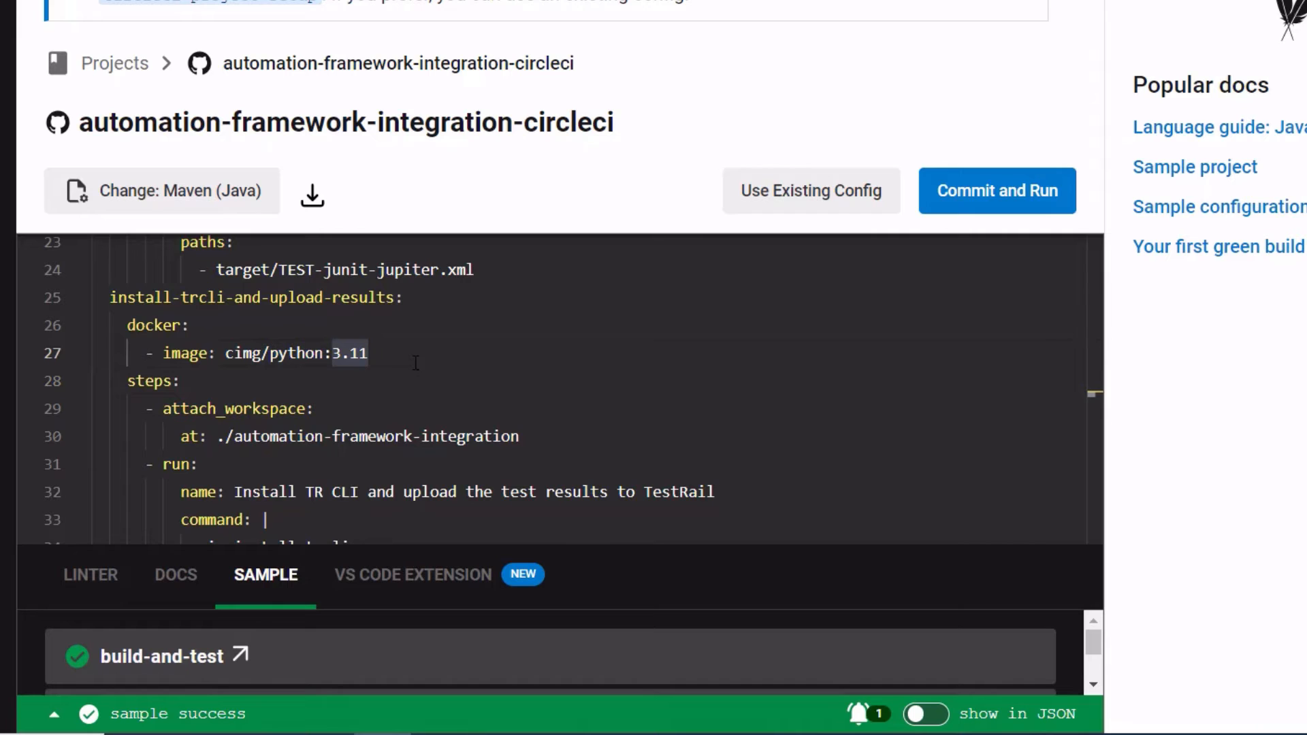
Step: Examine the upload job's attach_workspace path and its pip install trcli command
scroll(416, 363, "down", 2)
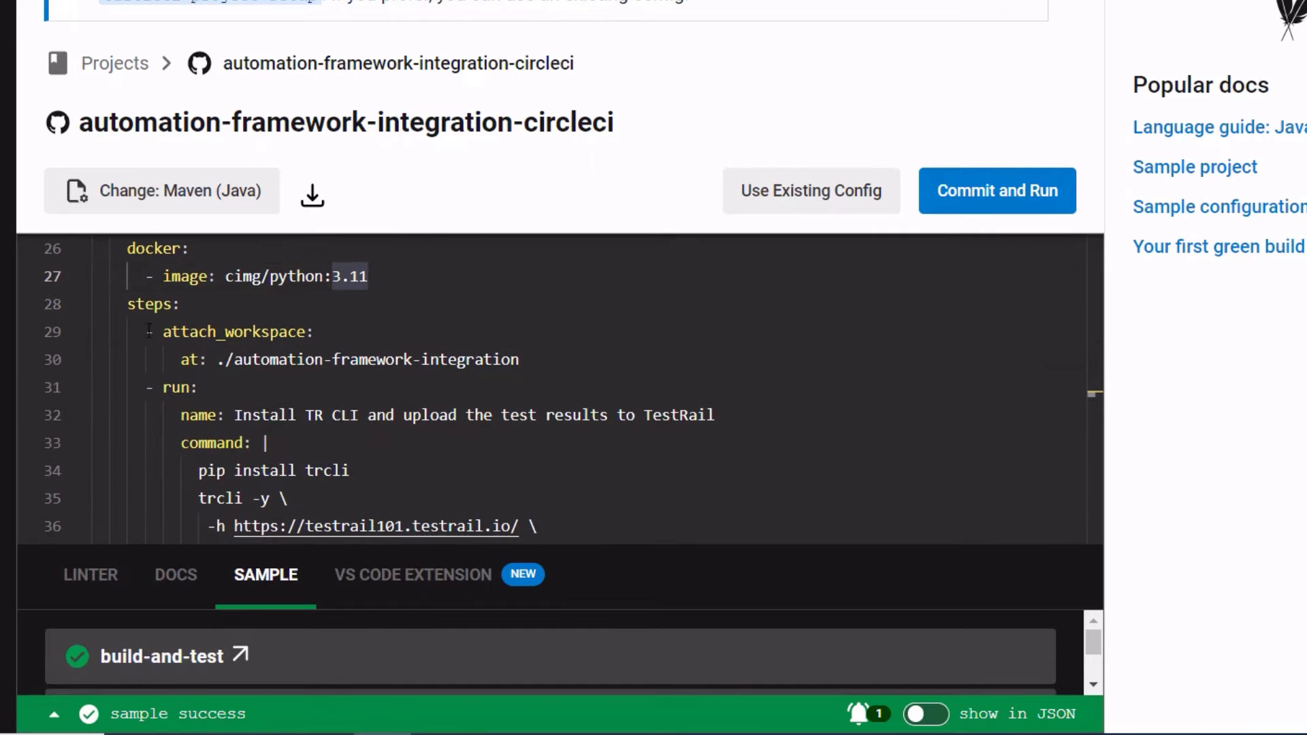
left_click_drag(217, 359, 519, 358)
scroll(422, 278, "up", 2)
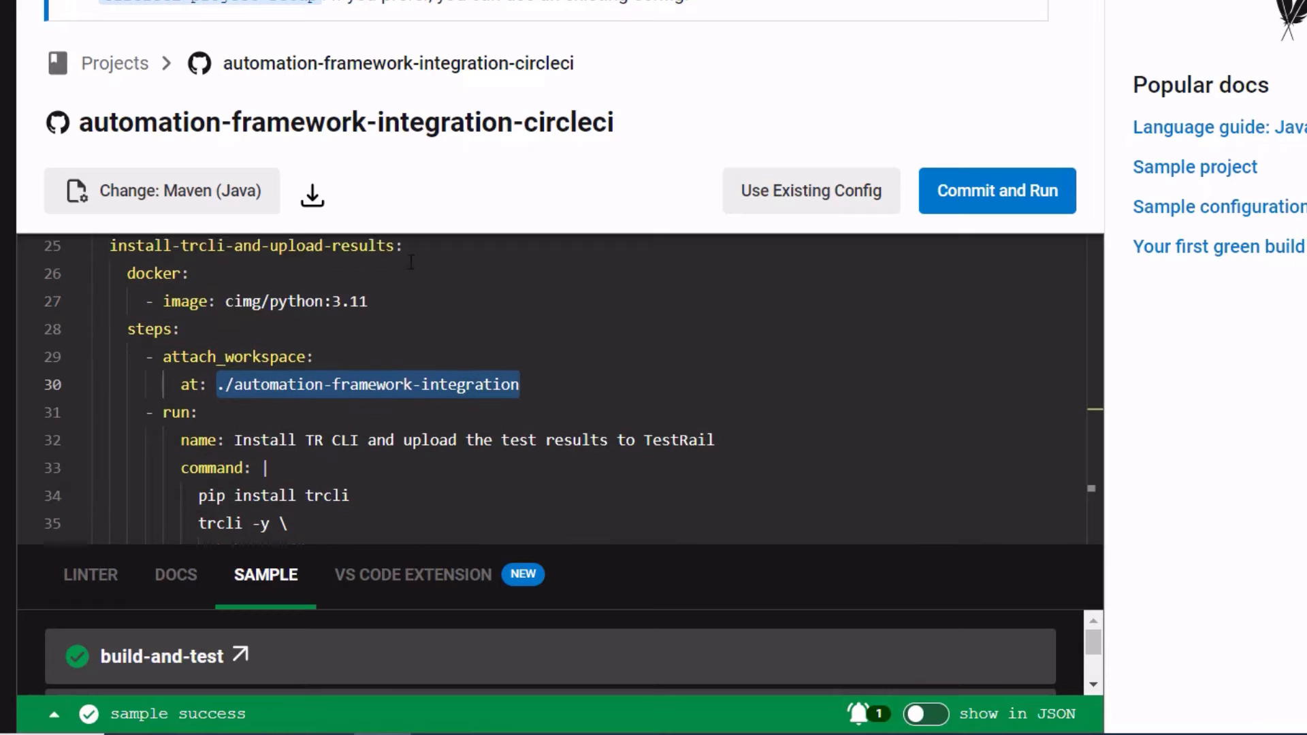
scroll(421, 278, "up", 2)
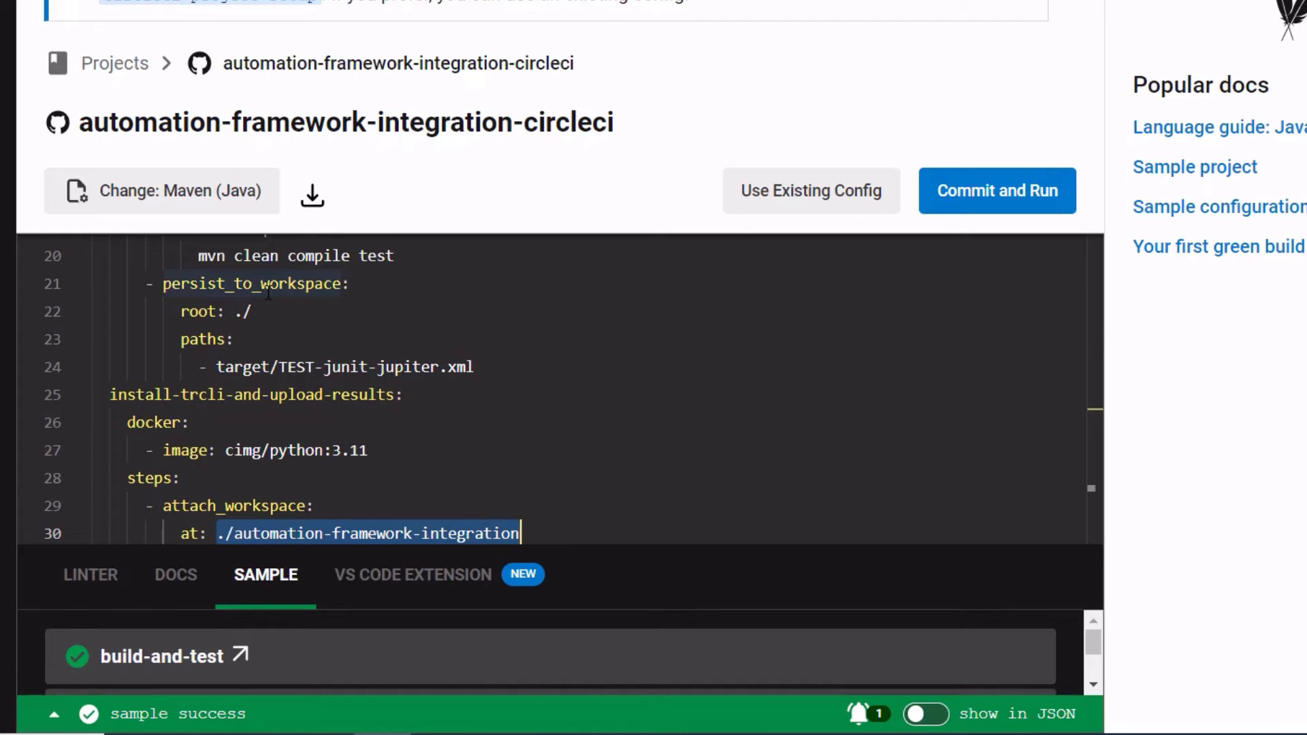
scroll(230, 426, "down", 3)
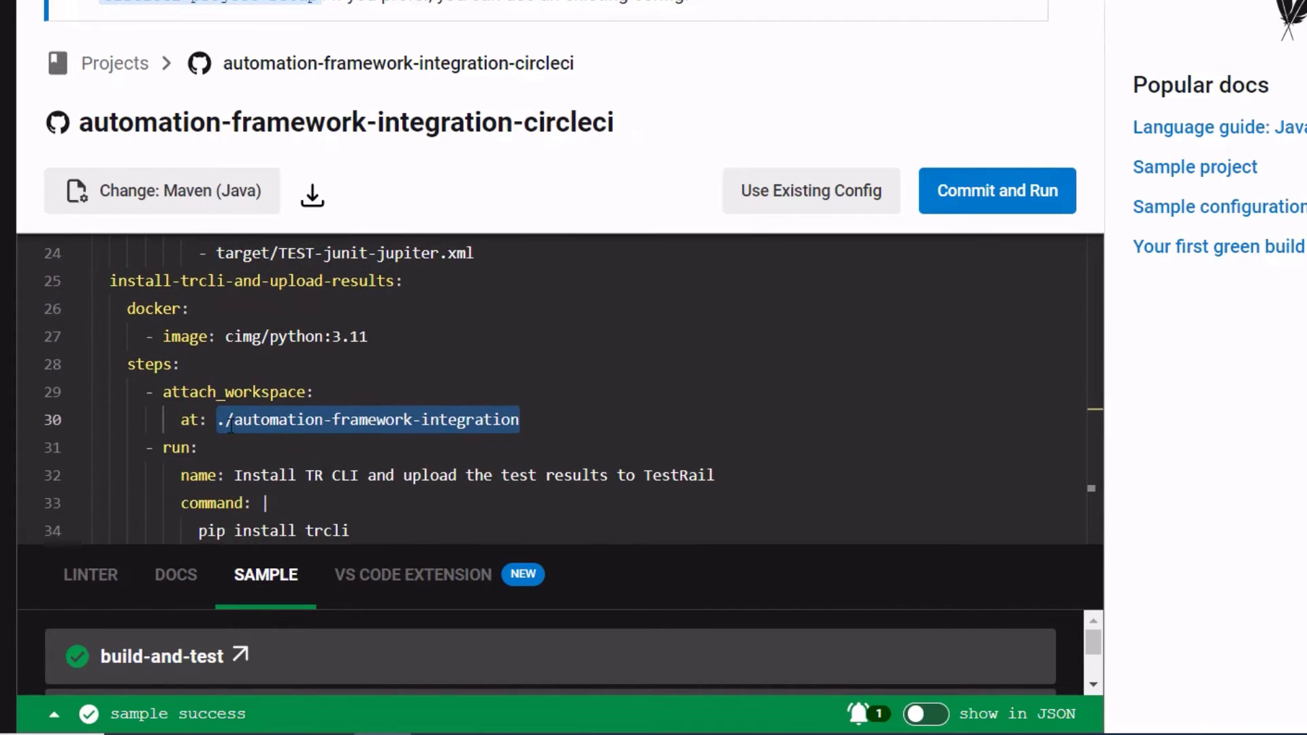
left_click(612, 411)
scroll(660, 378, "down", 2)
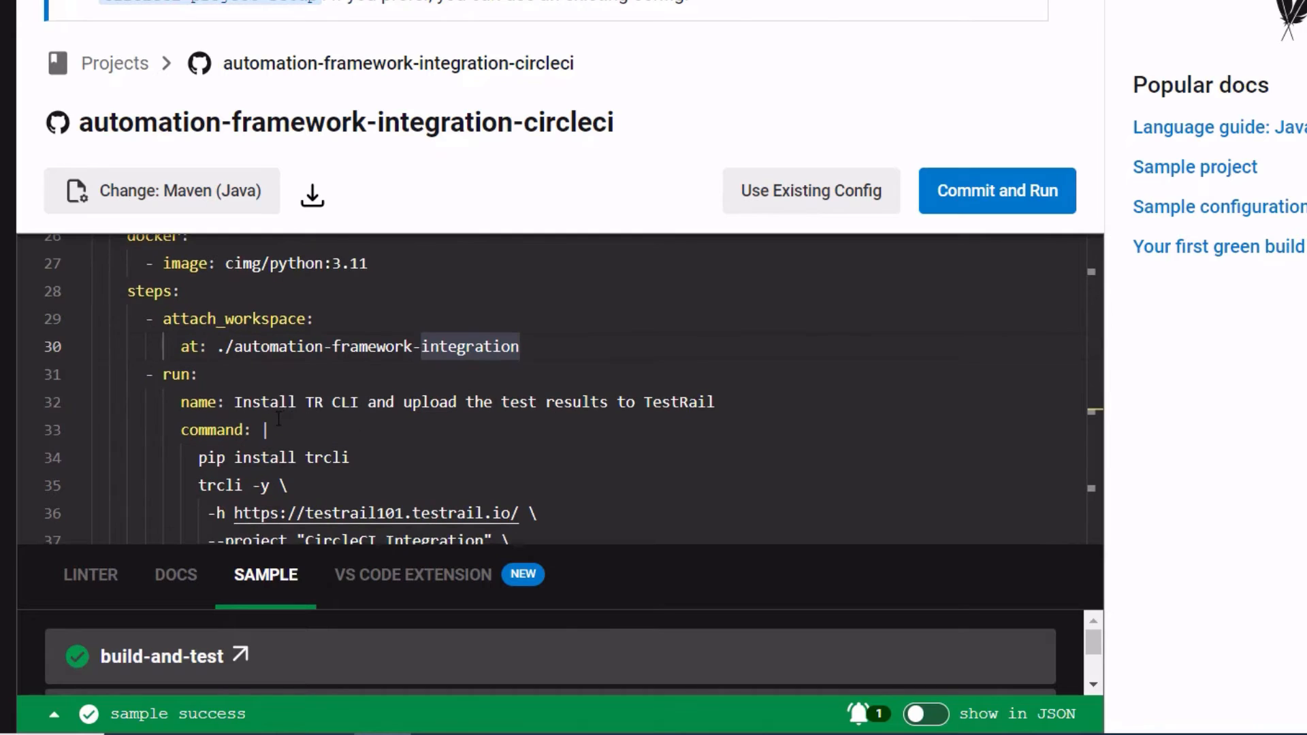
scroll(278, 419, "down", 1)
scroll(261, 406, "down", 1)
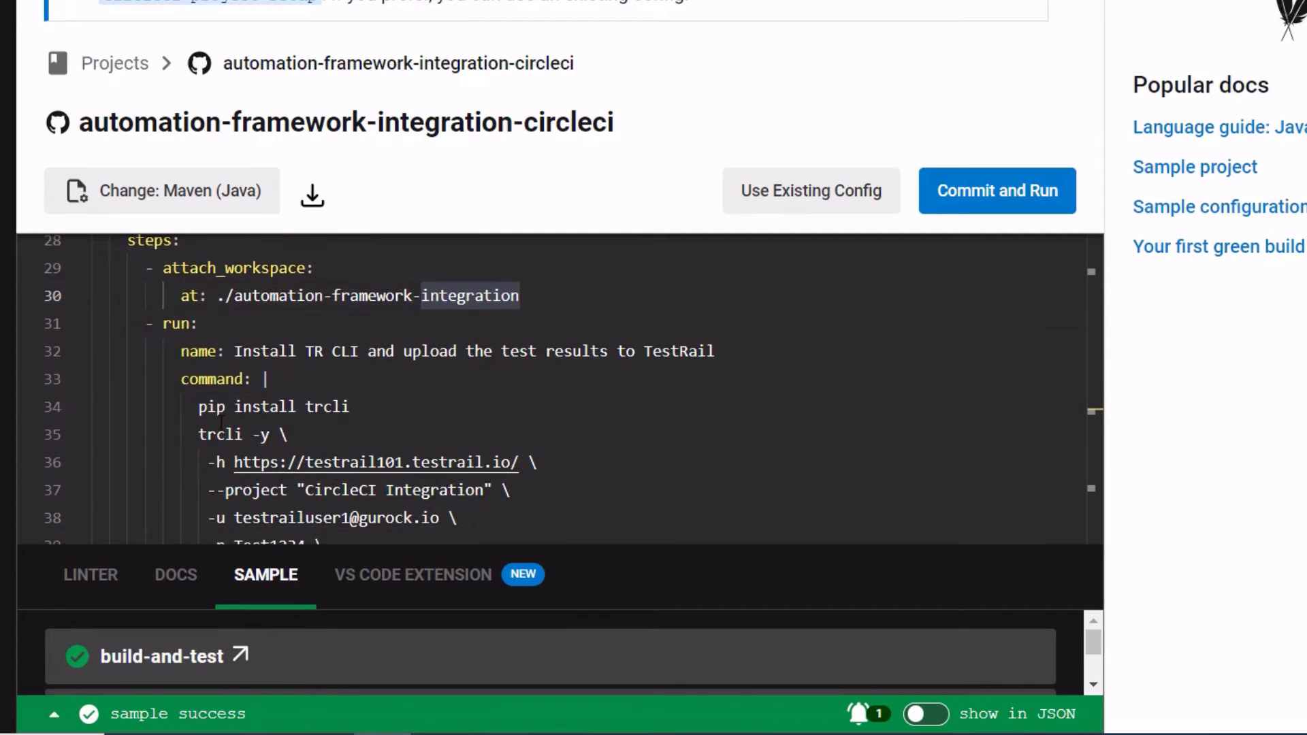
left_click_drag(198, 385, 378, 376)
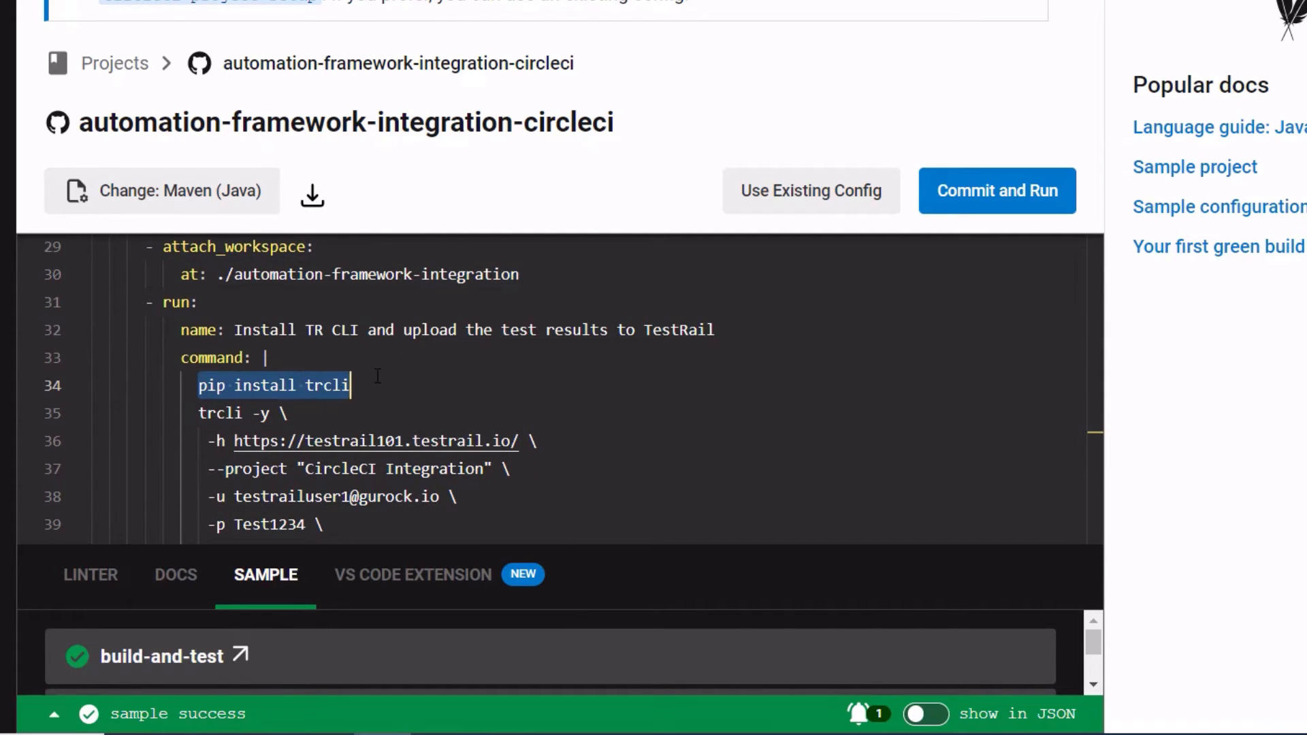
left_click(378, 377)
scroll(378, 381, "down", 4)
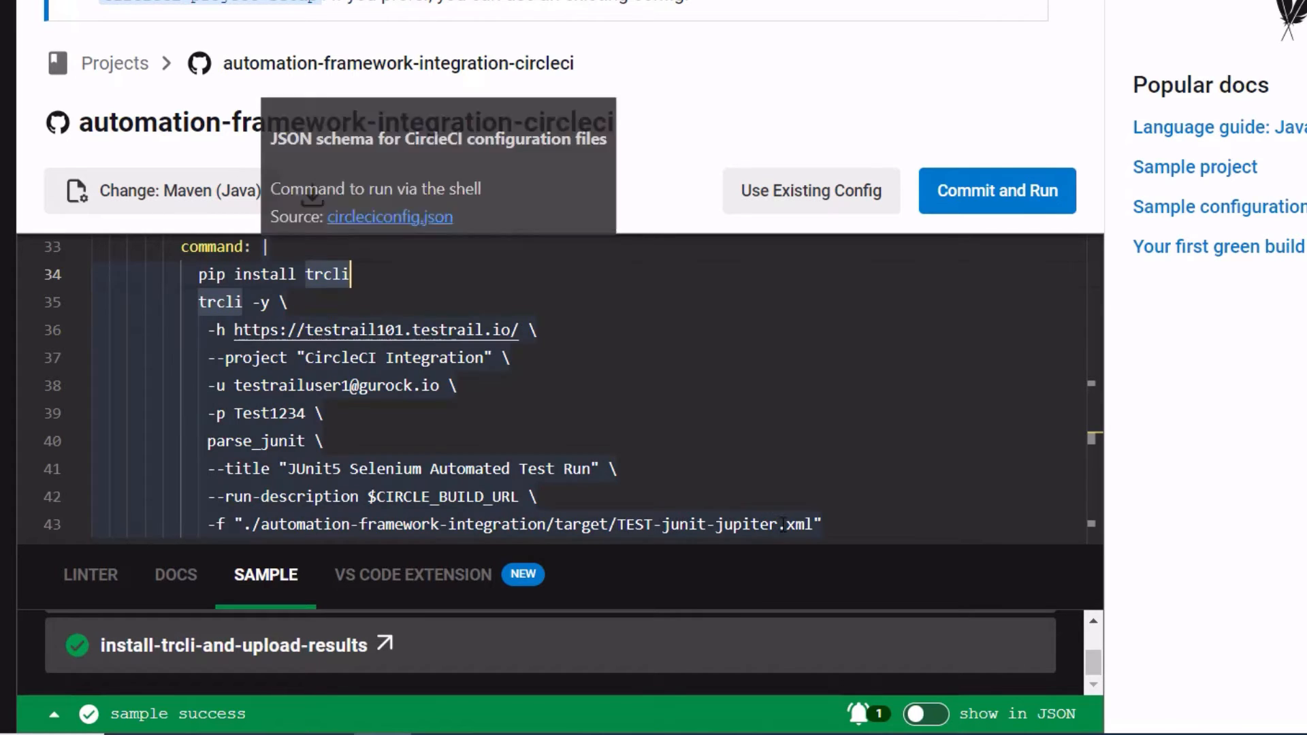
Step: Examine the trcli command's host URL, project, login options, parse_junit title, run description and results file
left_click(272, 358)
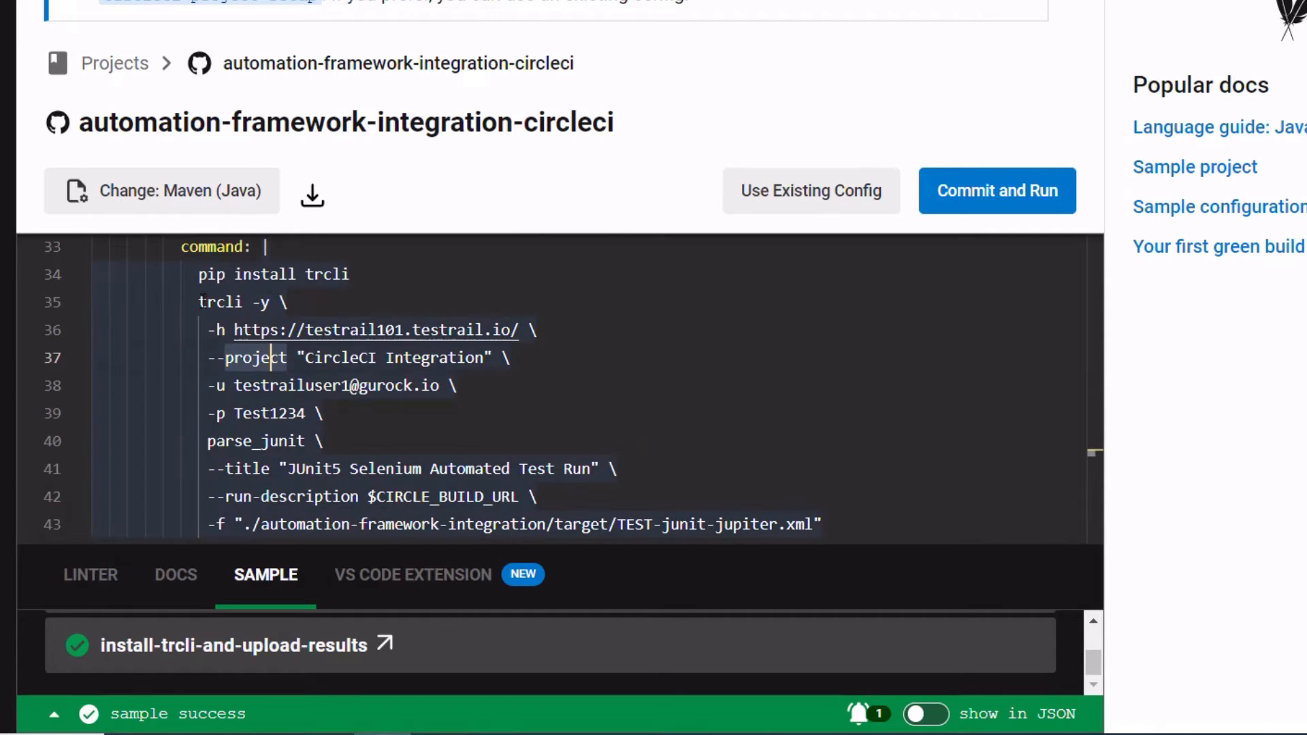
left_click_drag(198, 301, 271, 303)
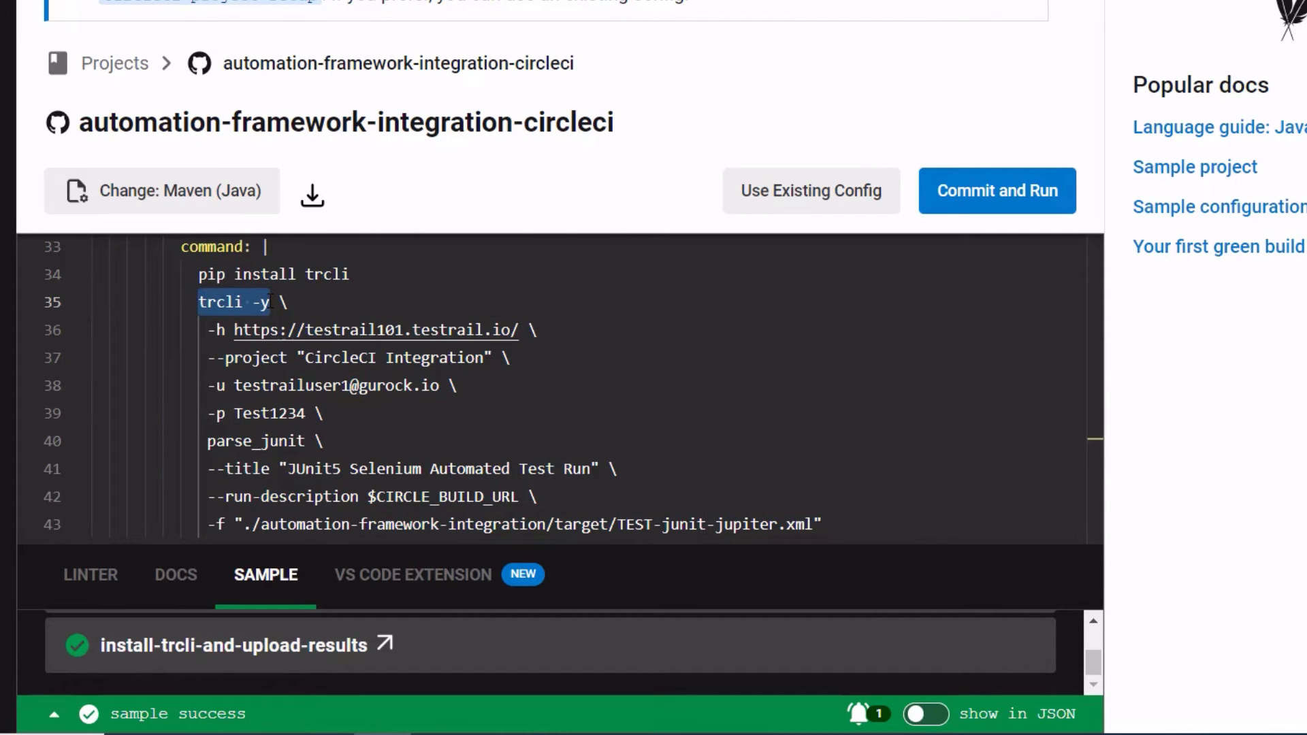
left_click(338, 306)
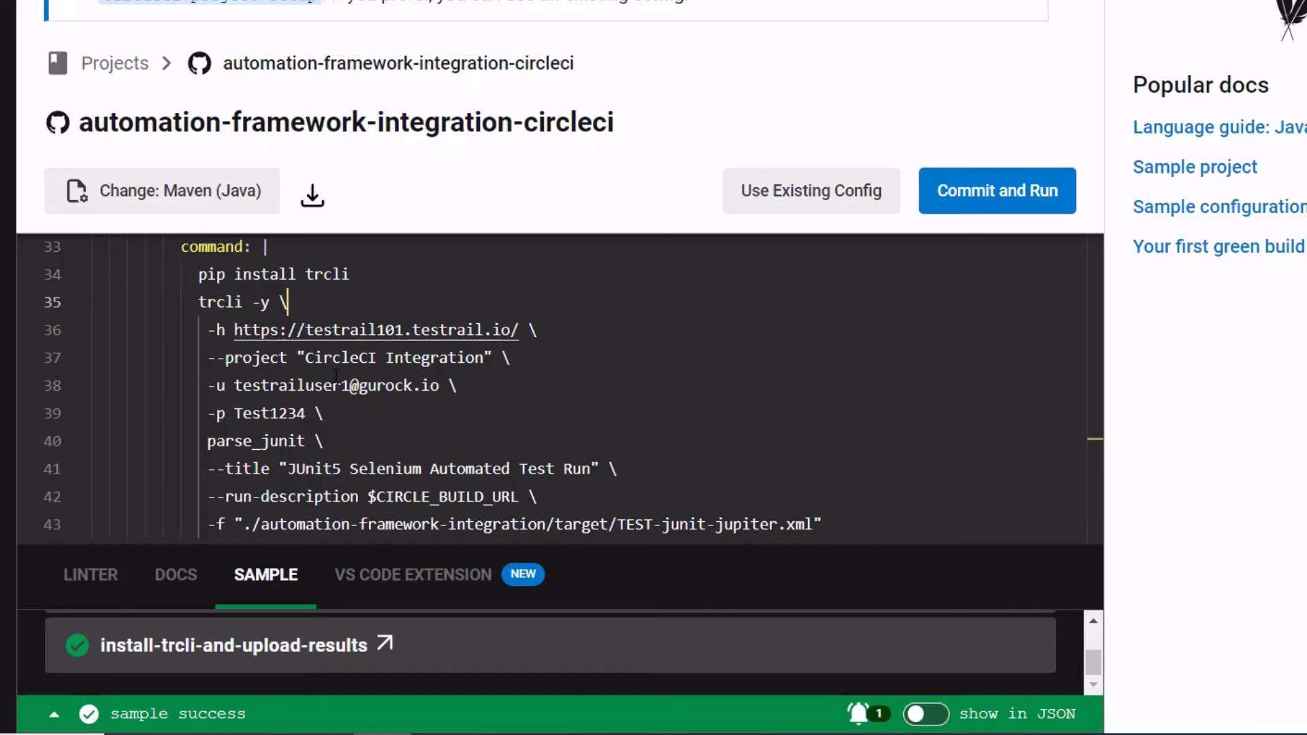
scroll(341, 349, "down", 1)
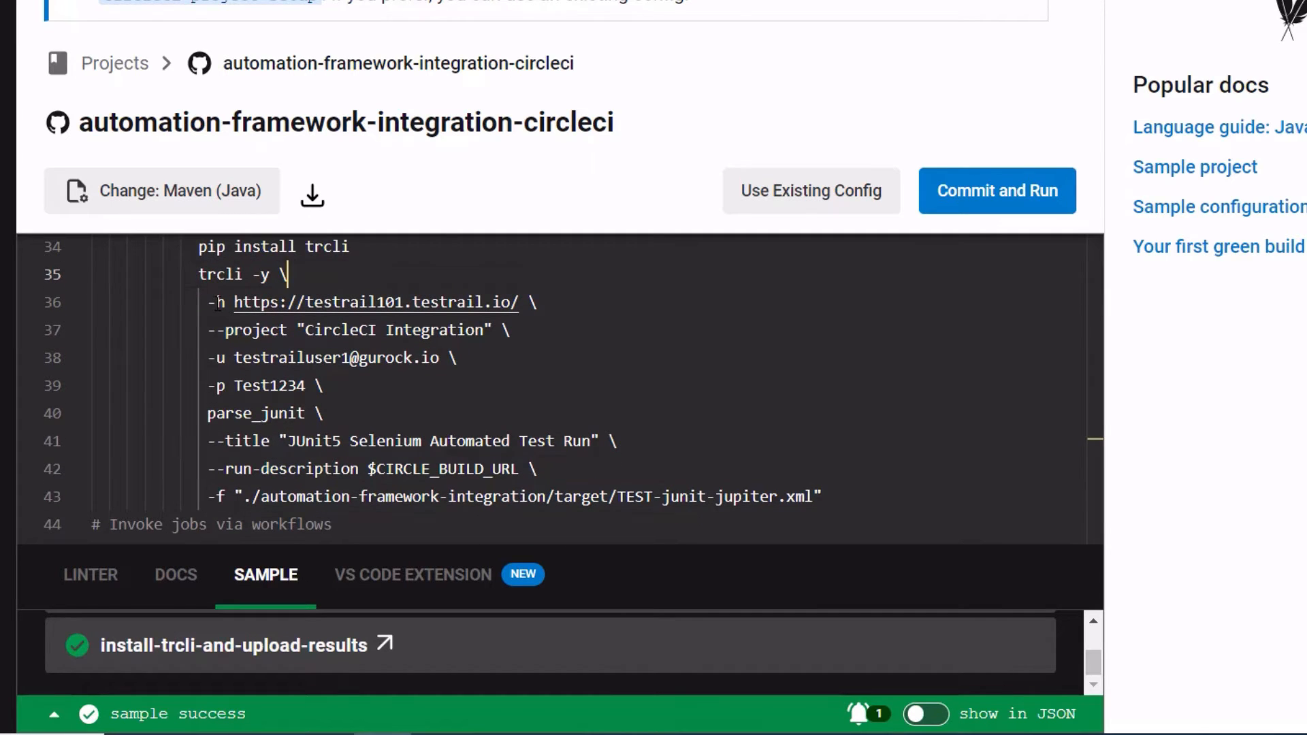
left_click(245, 303)
left_click(262, 275)
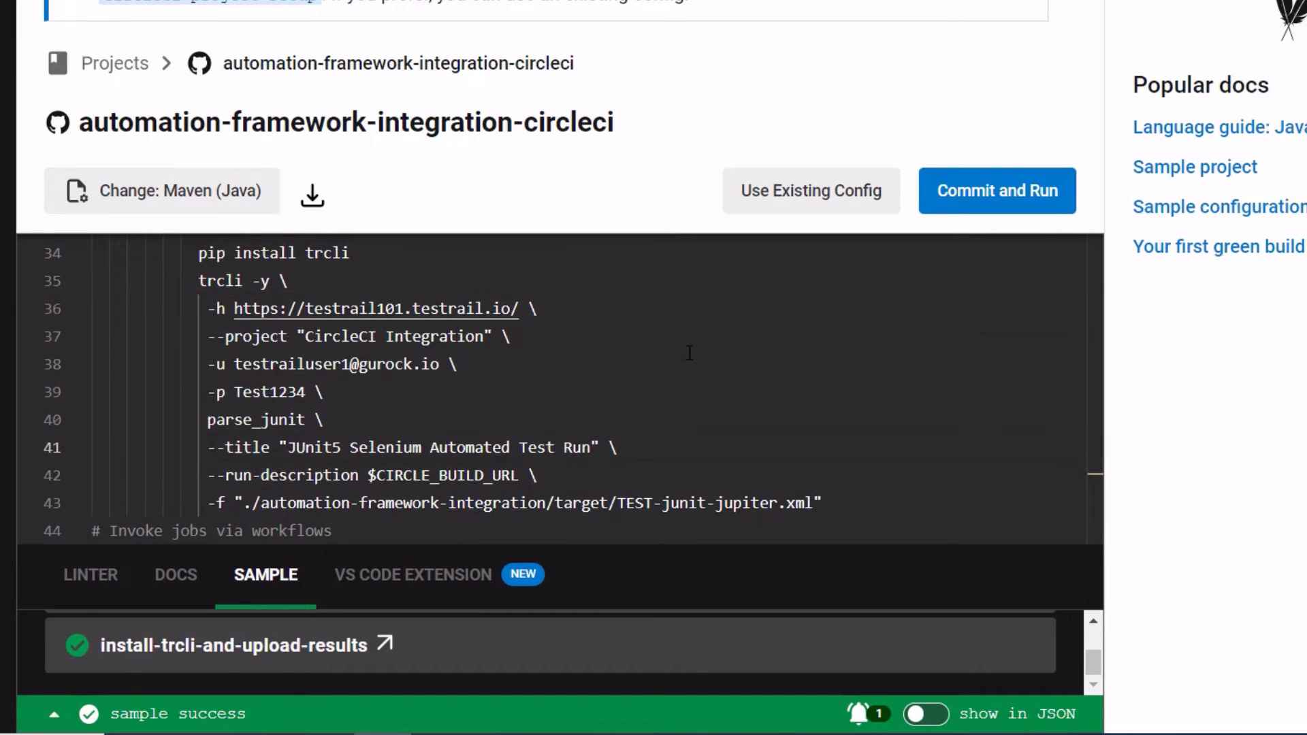
scroll(686, 354, "up", 3)
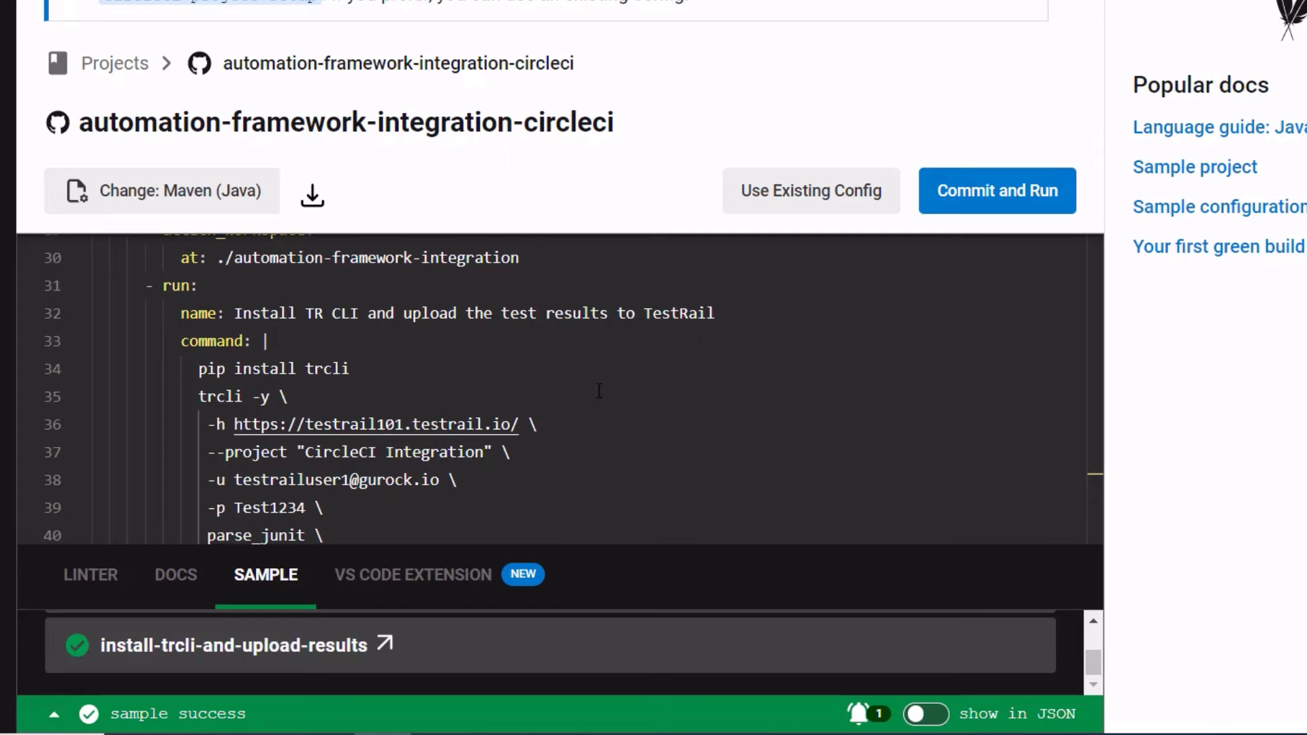
scroll(598, 391, "up", 3)
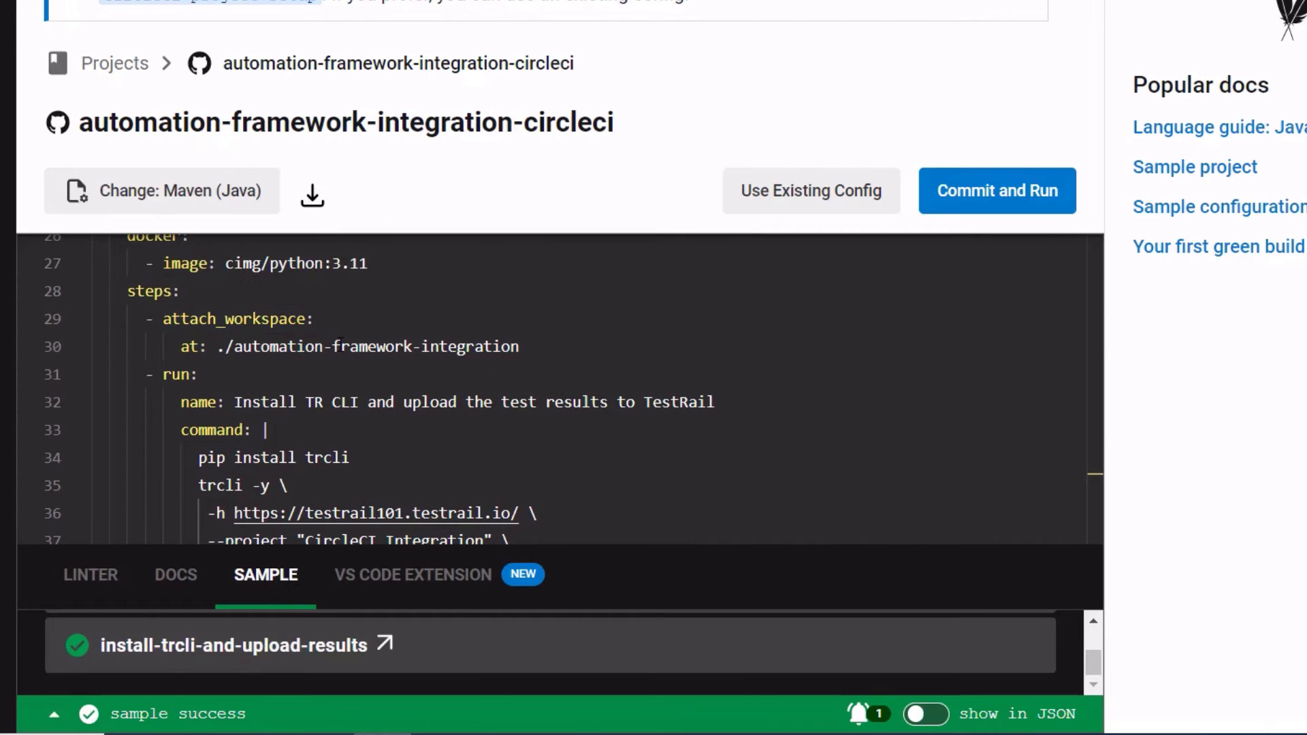
scroll(615, 439, "down", 5)
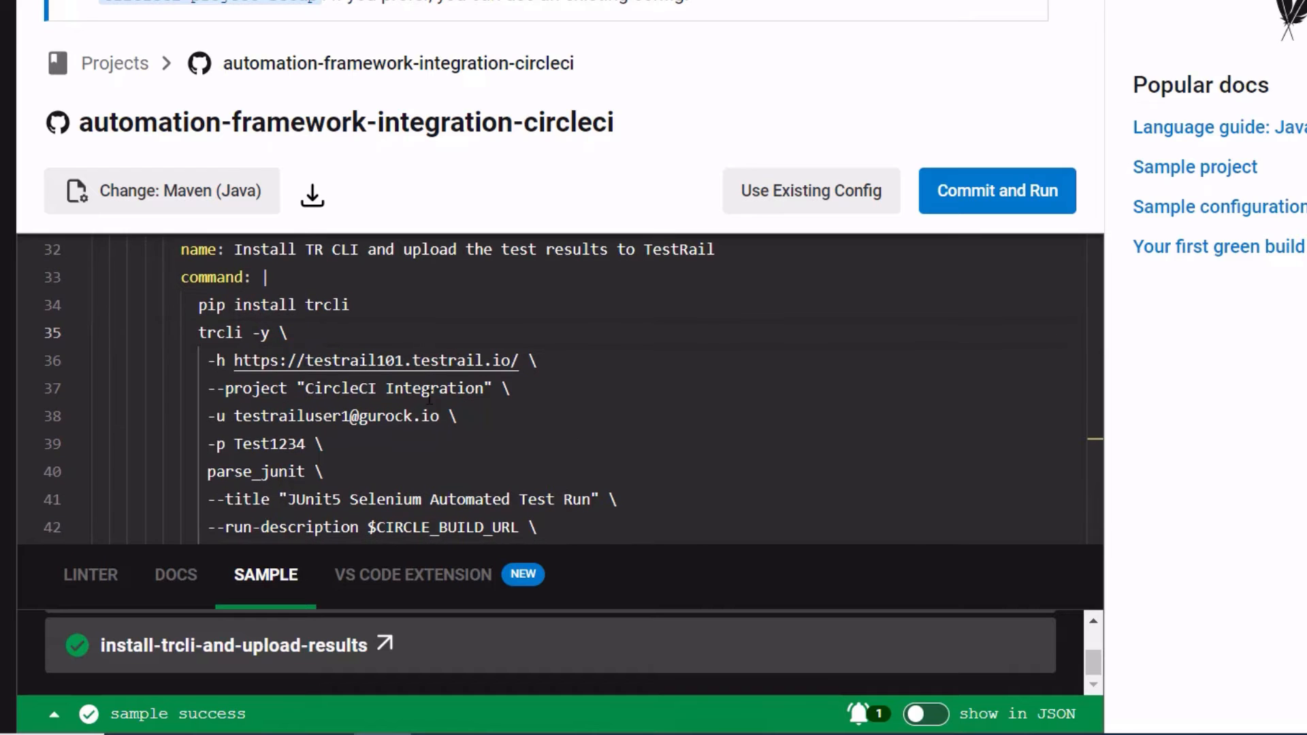
scroll(429, 398, "down", 5)
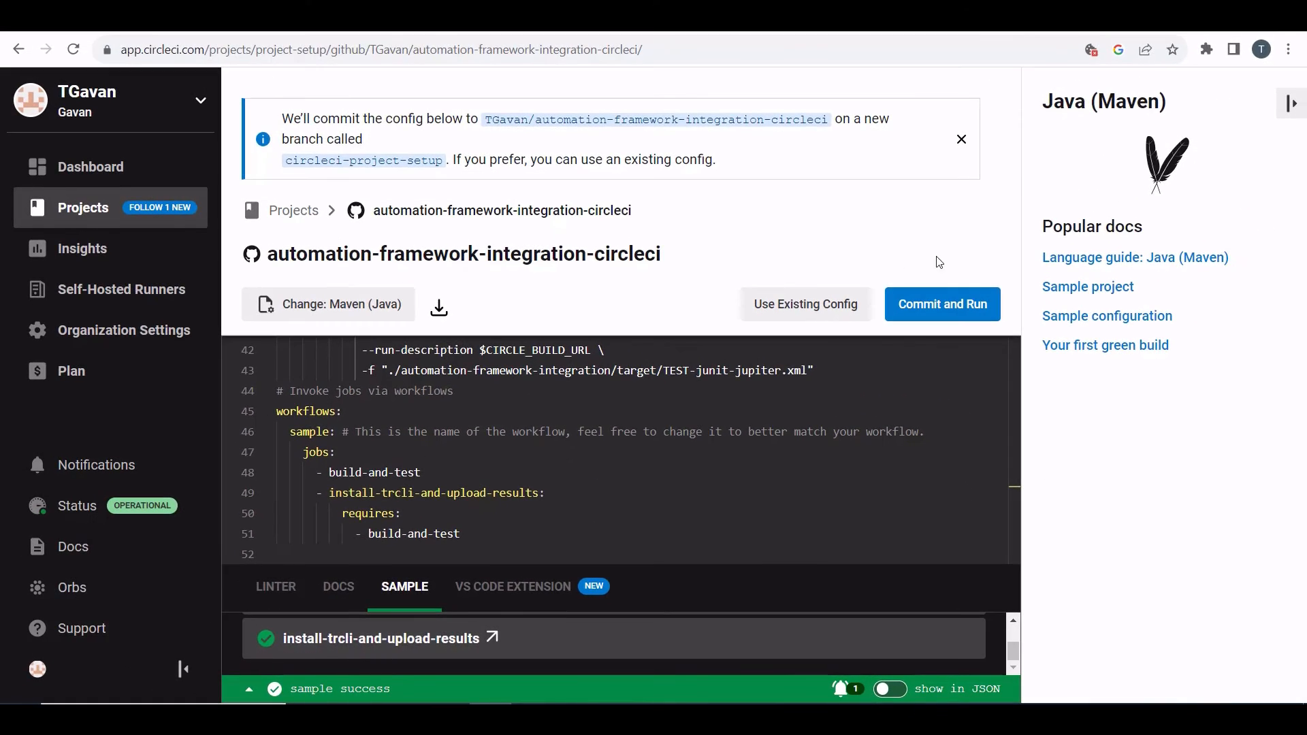
Step: Commit and run the config, then open the new pipeline's sample workflow and its build-and-test job
left_click(964, 311)
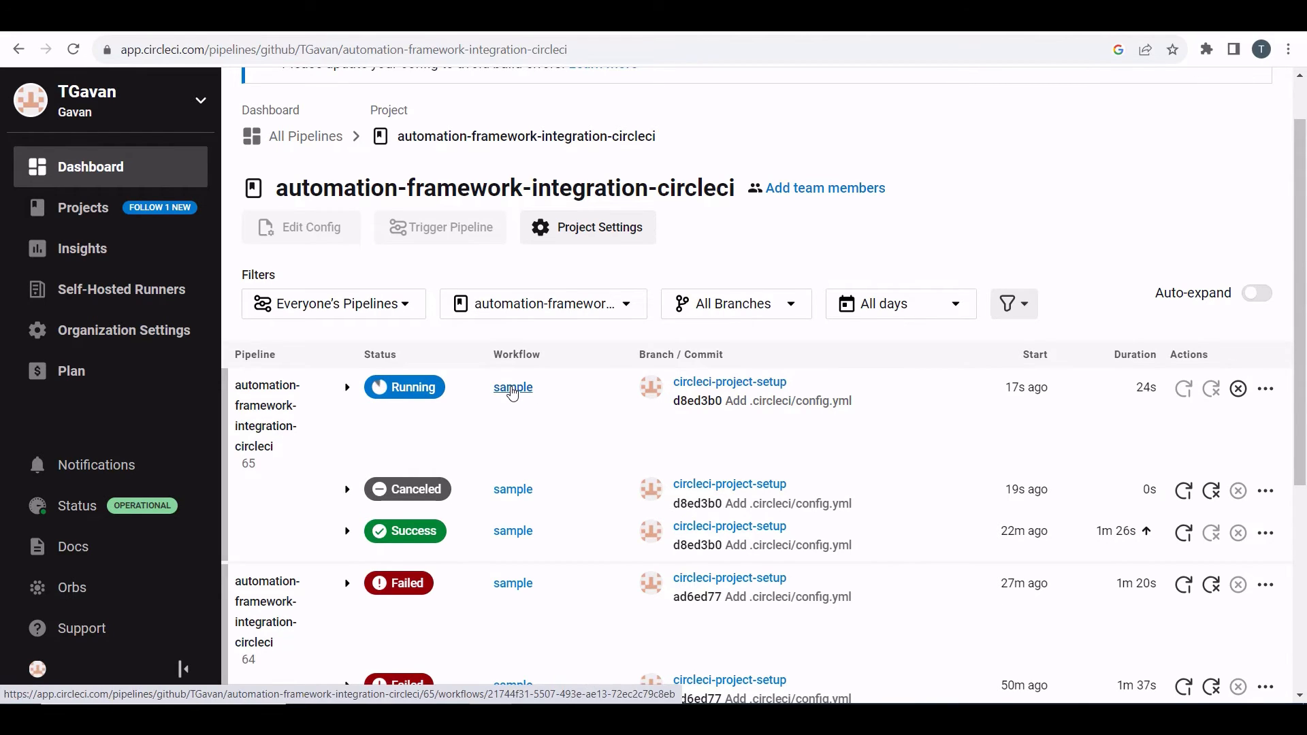
left_click(513, 388)
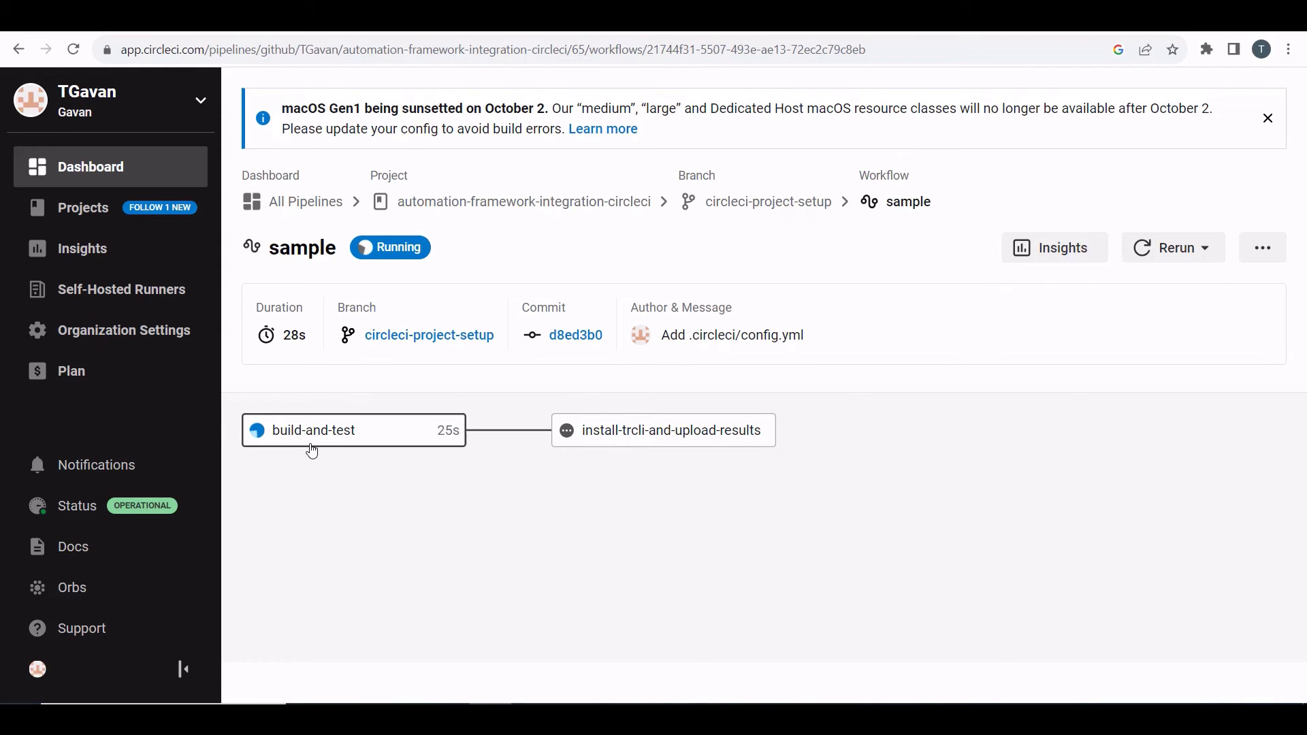
left_click(339, 446)
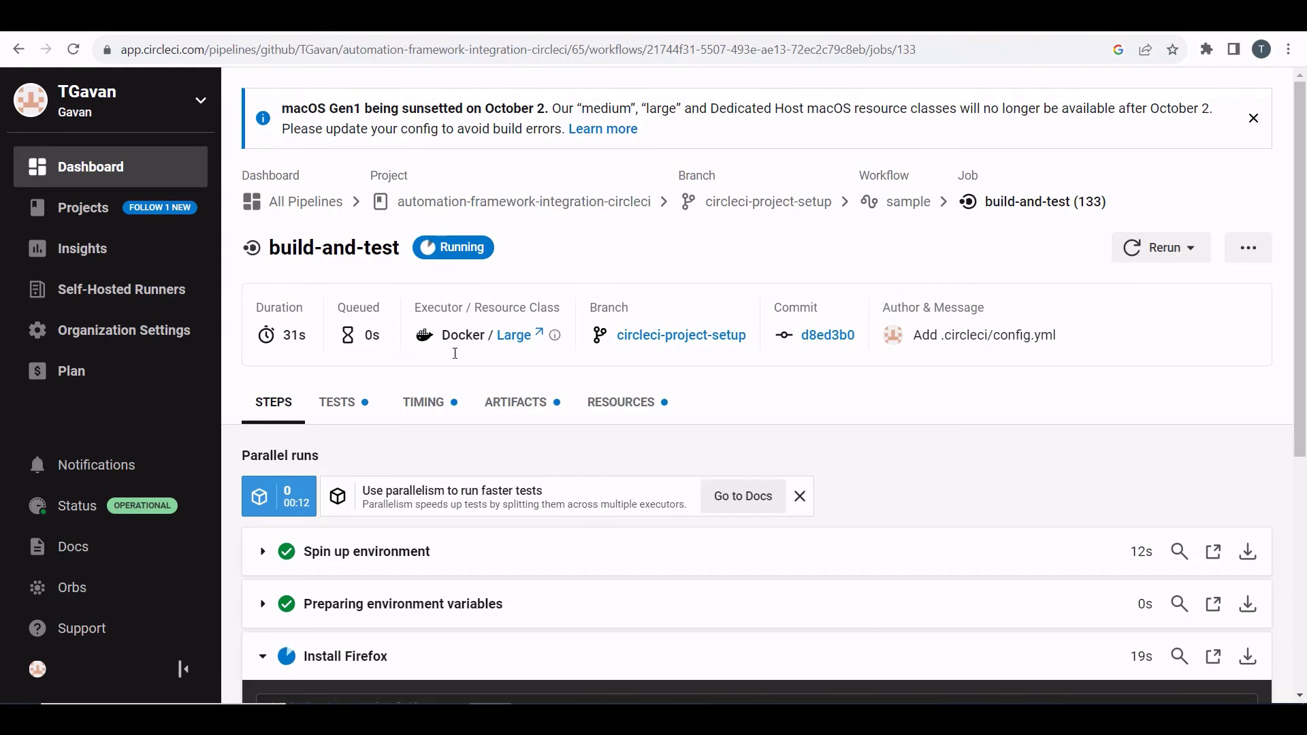
Step: Examine the build-and-test job's steps while it runs to completion
scroll(395, 340, "down", 5)
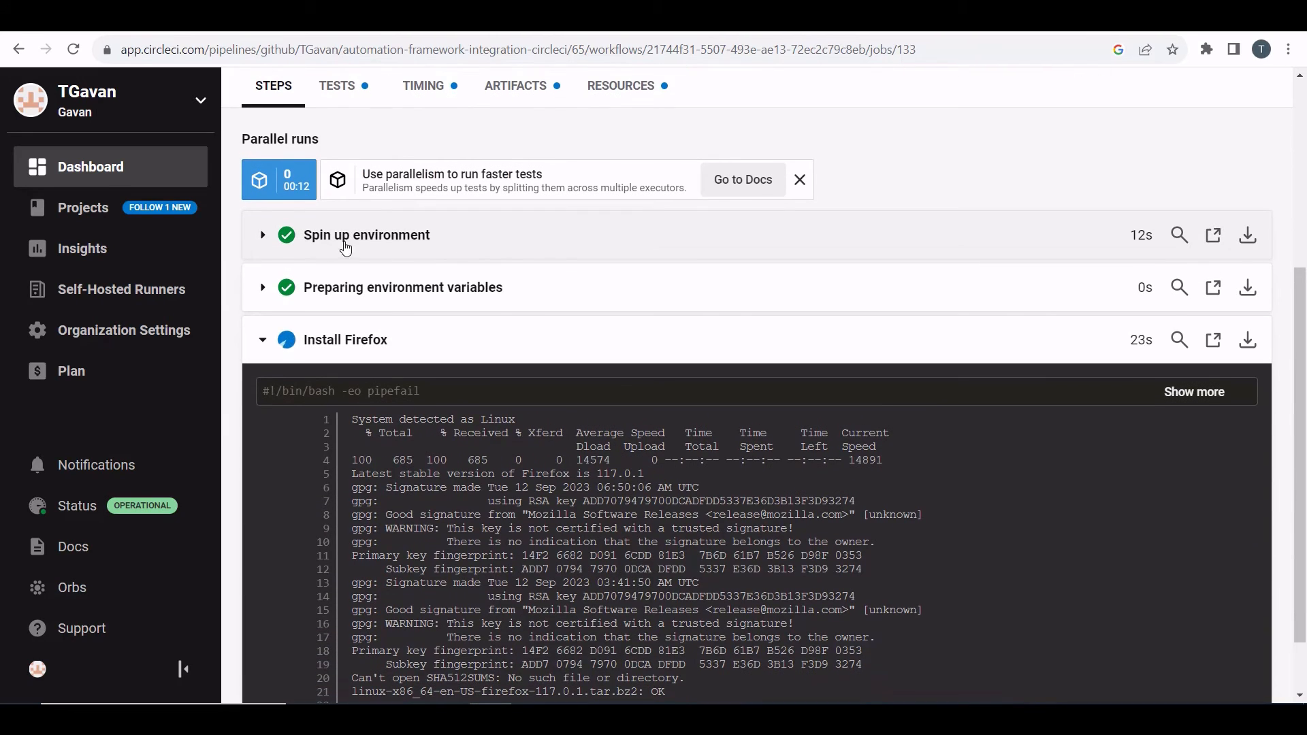
scroll(427, 292, "down", 1)
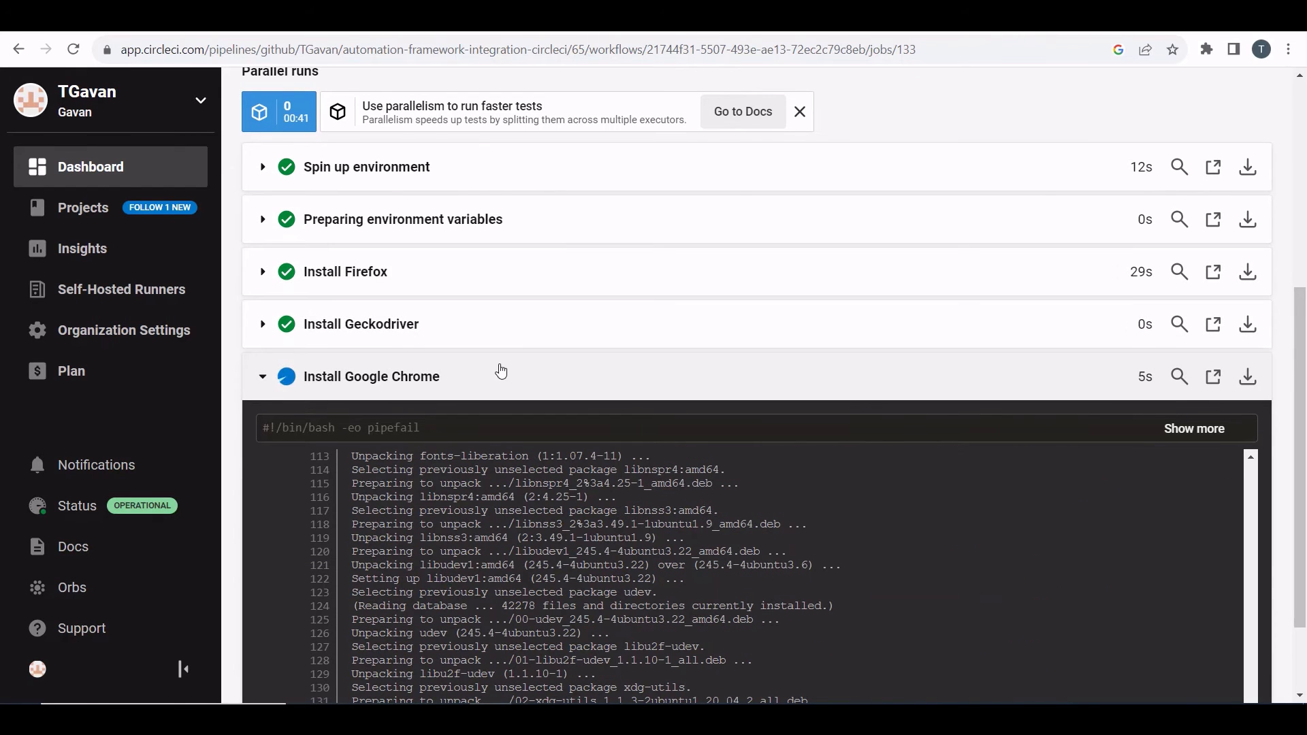
scroll(402, 352, "down", 1)
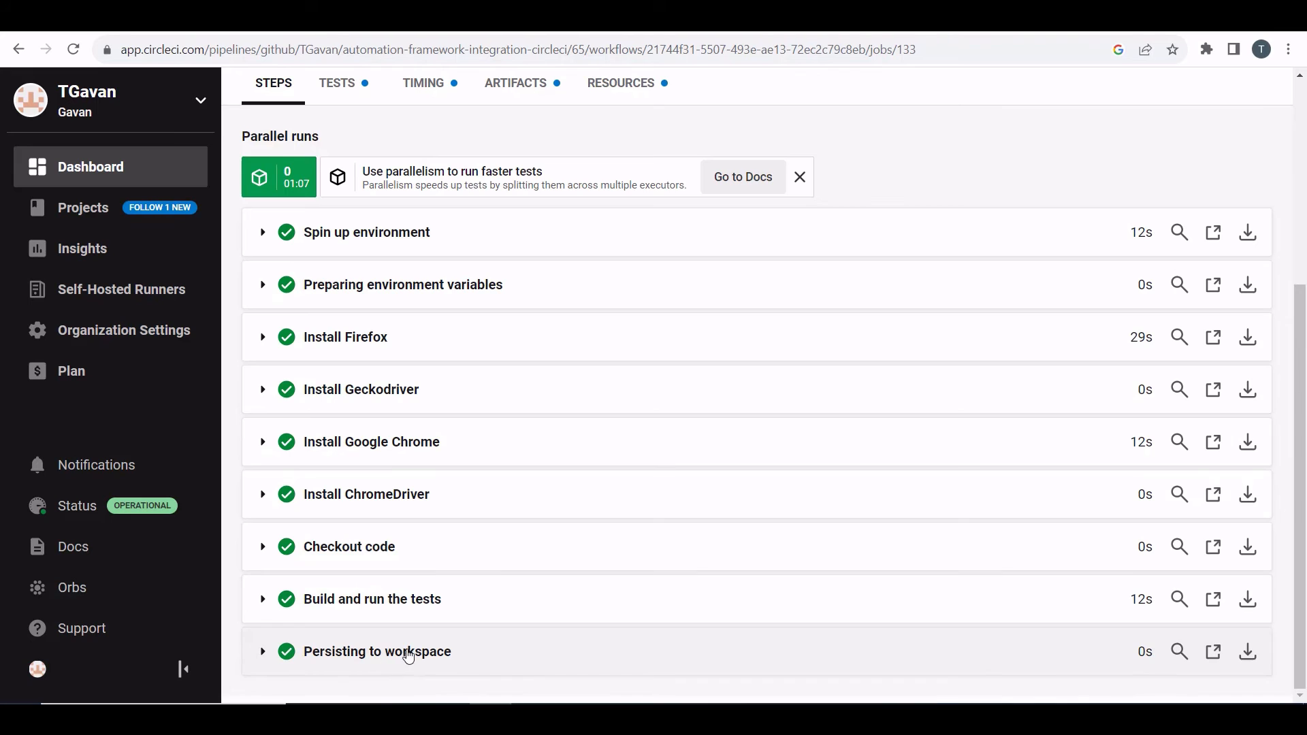
scroll(409, 655, "up", 10)
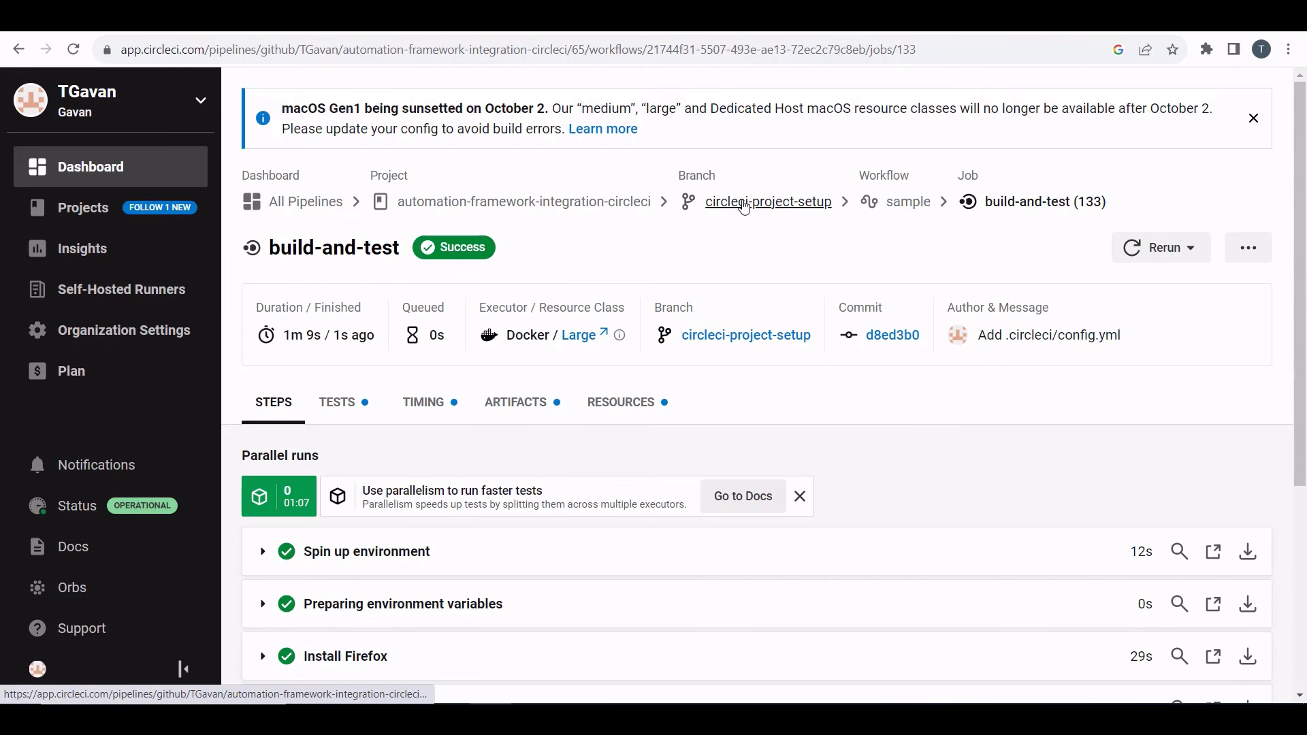
Step: Return to the sample workflow and open the install-trcli-and-upload-results job
left_click(905, 201)
left_click(619, 429)
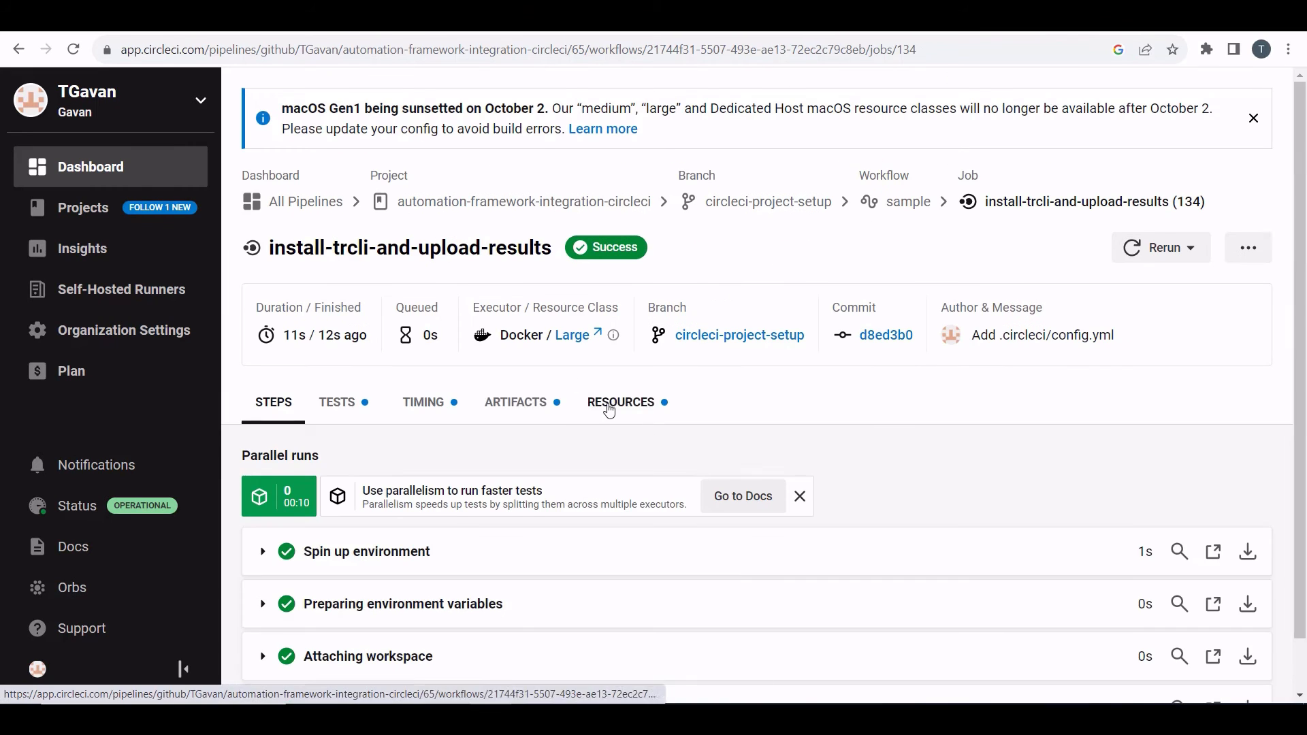
Step: Expand the install-trcli-and-upload-results job's steps and examine the TR CLI install and upload output
scroll(609, 410, "down", 1)
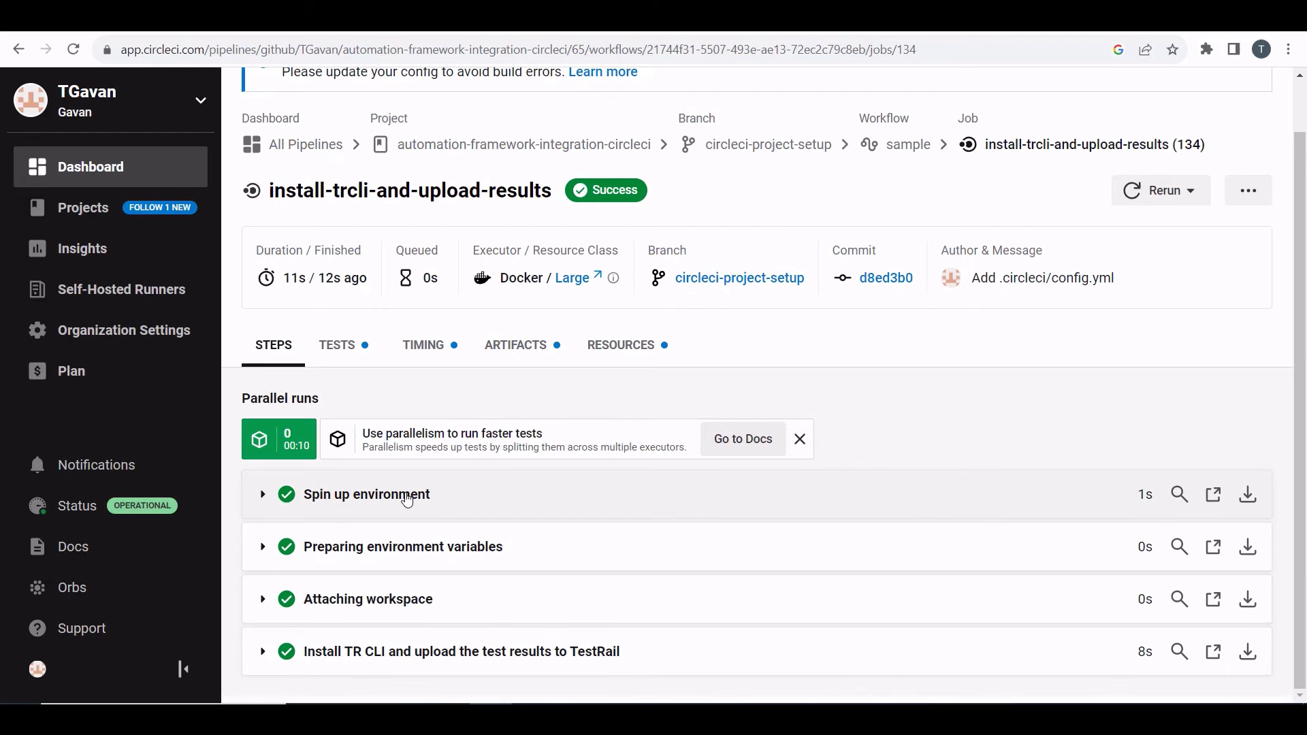
left_click(492, 553)
scroll(476, 477, "down", 3)
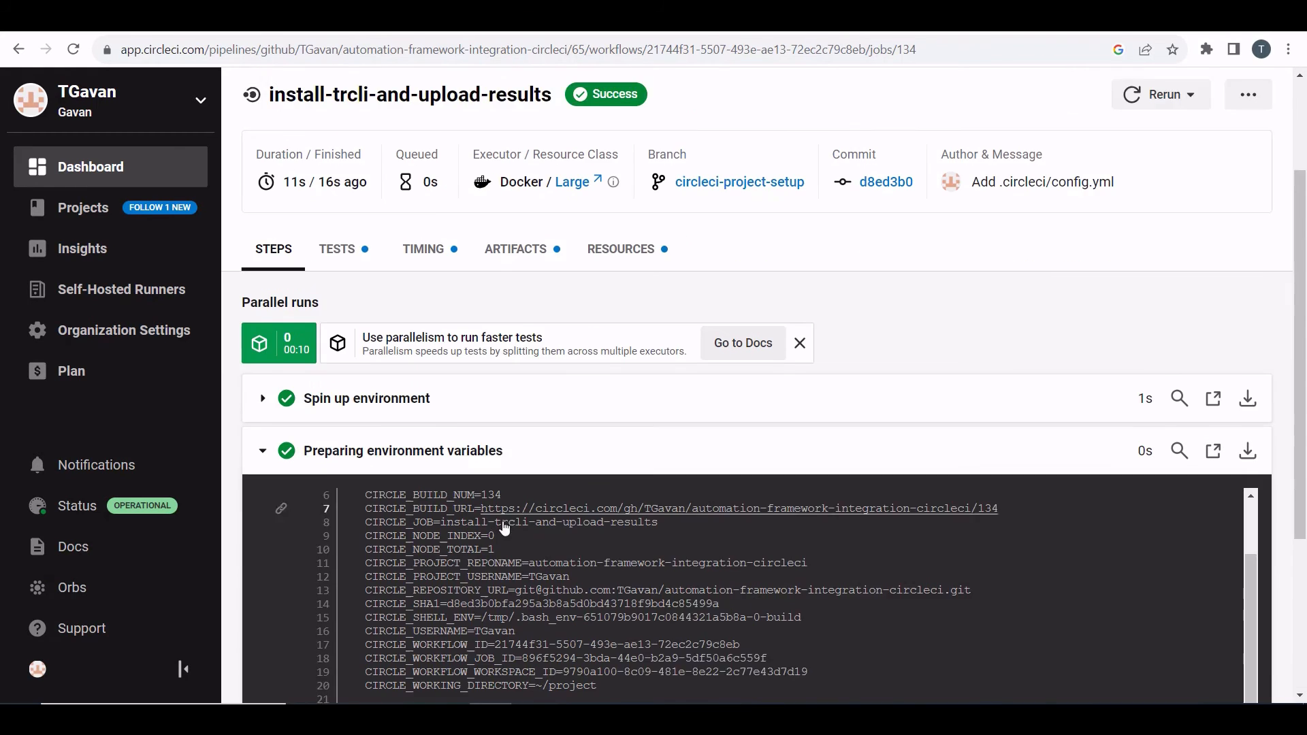
left_click(453, 381)
left_click(415, 591)
scroll(544, 470, "down", 2)
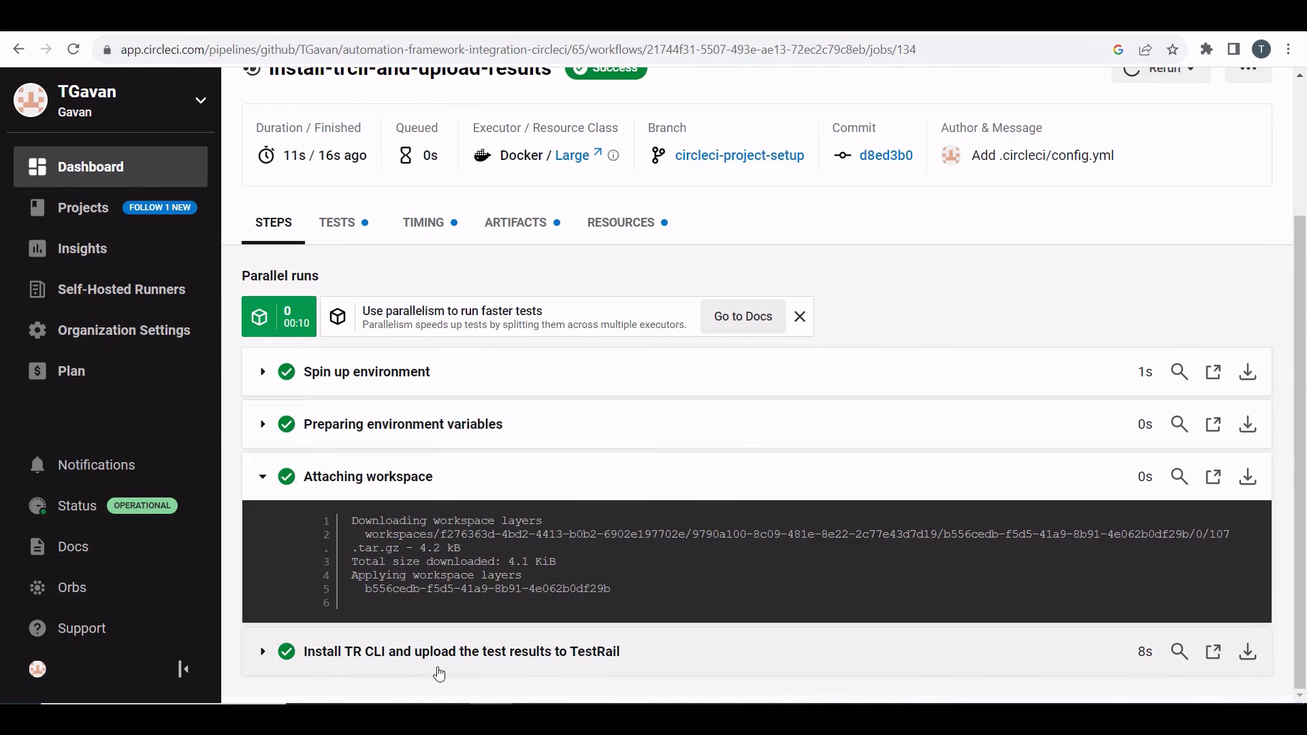
left_click(441, 645)
scroll(577, 395, "down", 5)
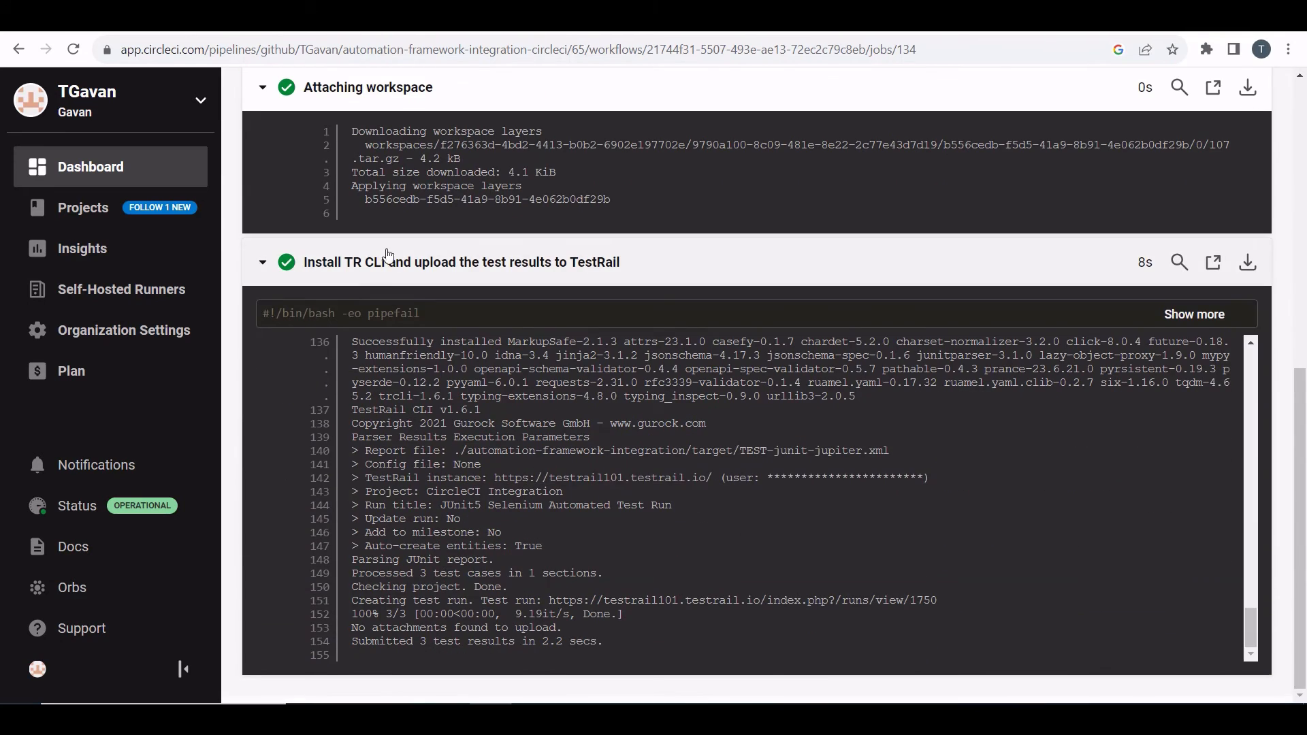
scroll(496, 423, "up", 6)
scroll(497, 423, "down", 4)
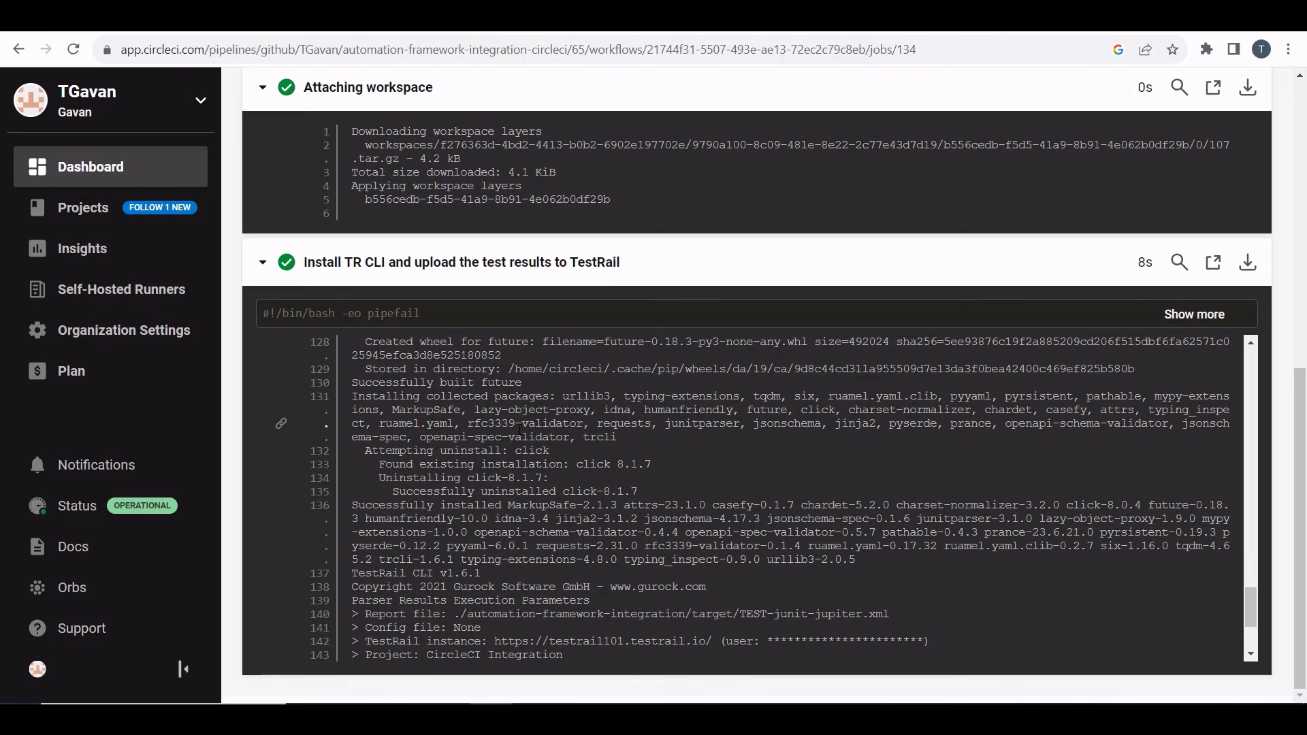
scroll(519, 429, "down", 3)
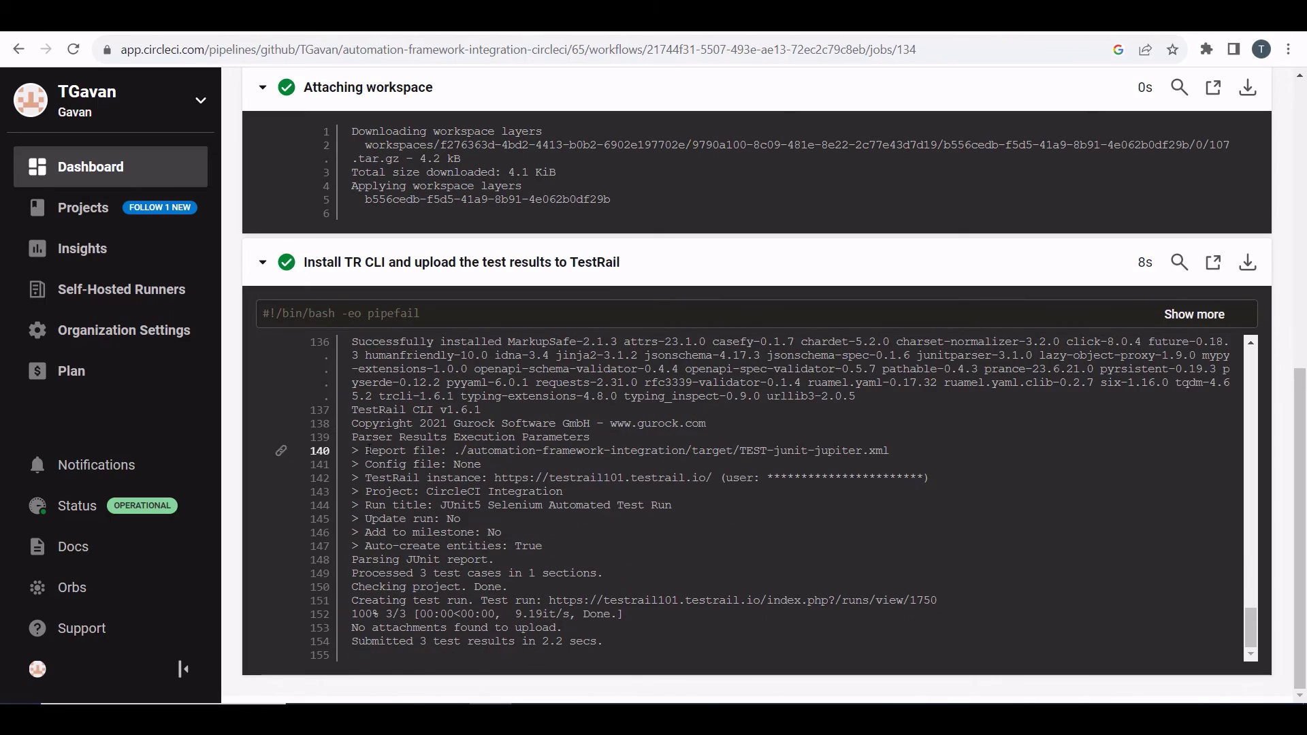
Step: Highlight the report file, processed test cases and created test run lines, then open the created test run in TestRail
left_click_drag(357, 437, 820, 450)
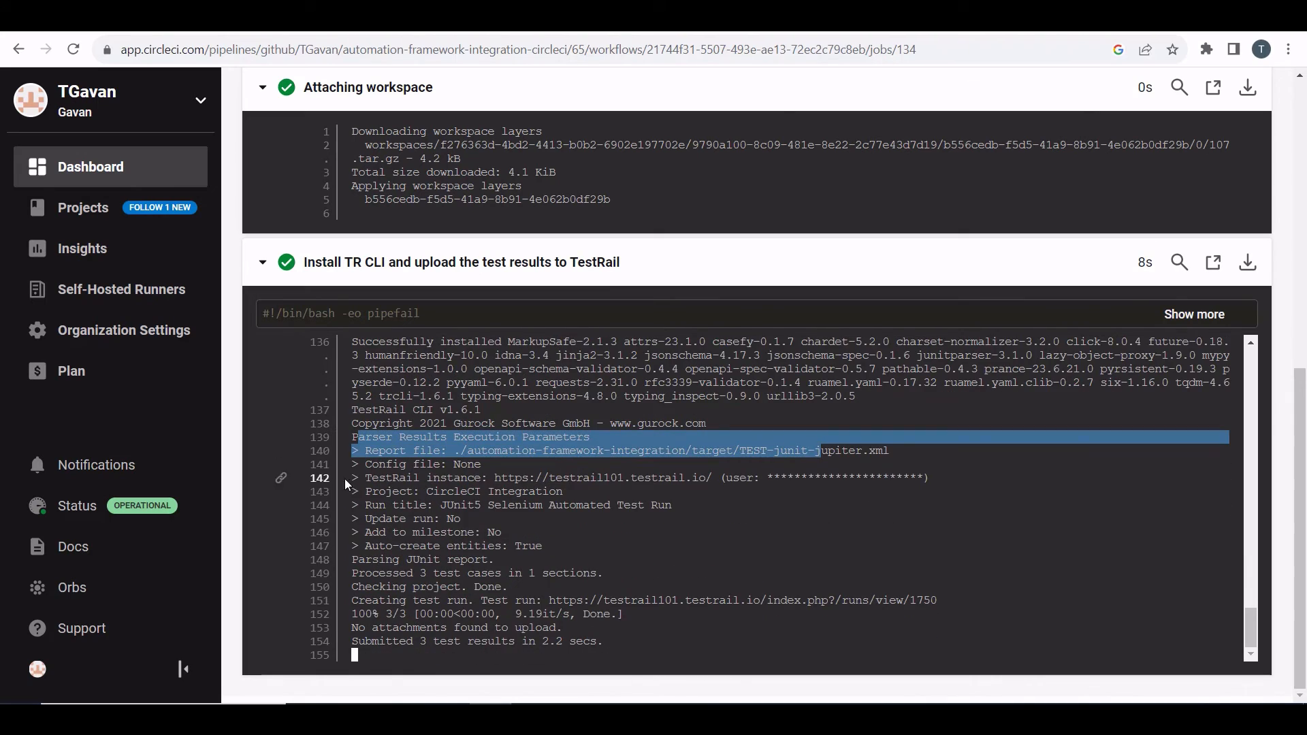
left_click_drag(352, 573, 600, 575)
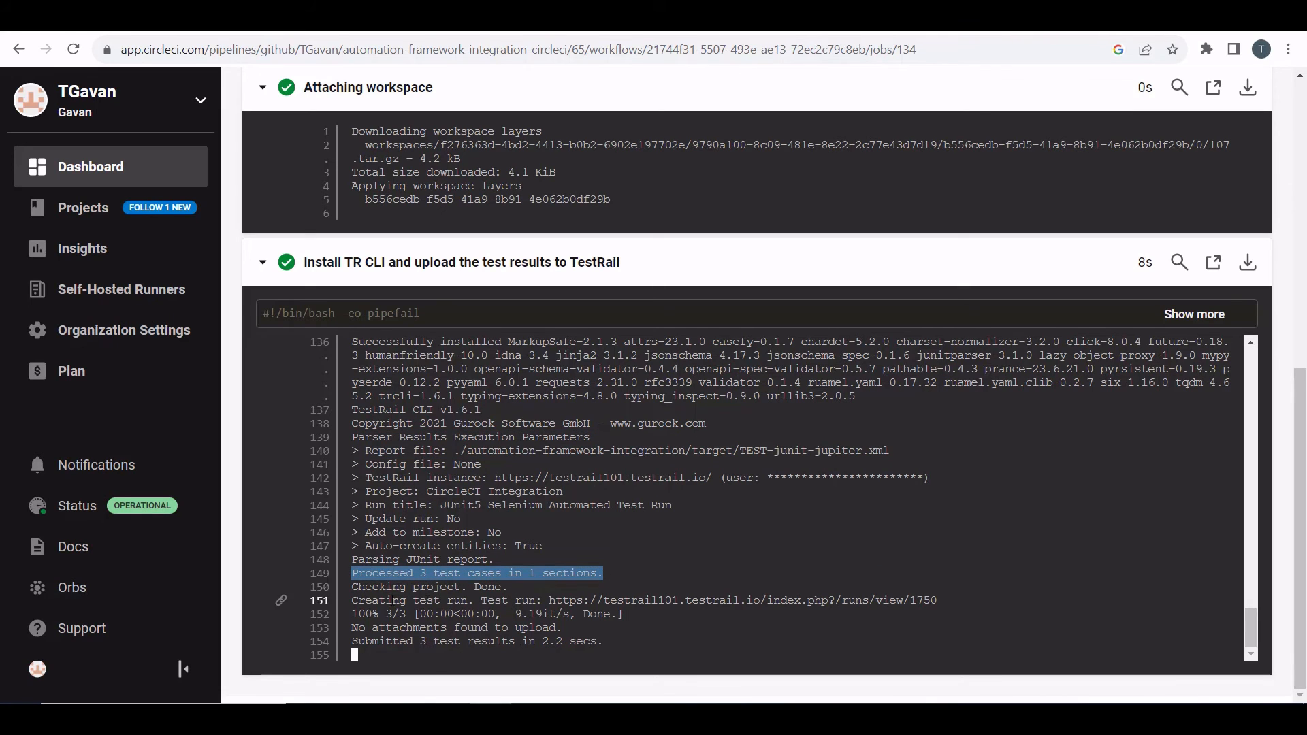
left_click_drag(399, 588, 543, 580)
left_click_drag(406, 615, 726, 603)
left_click(739, 622)
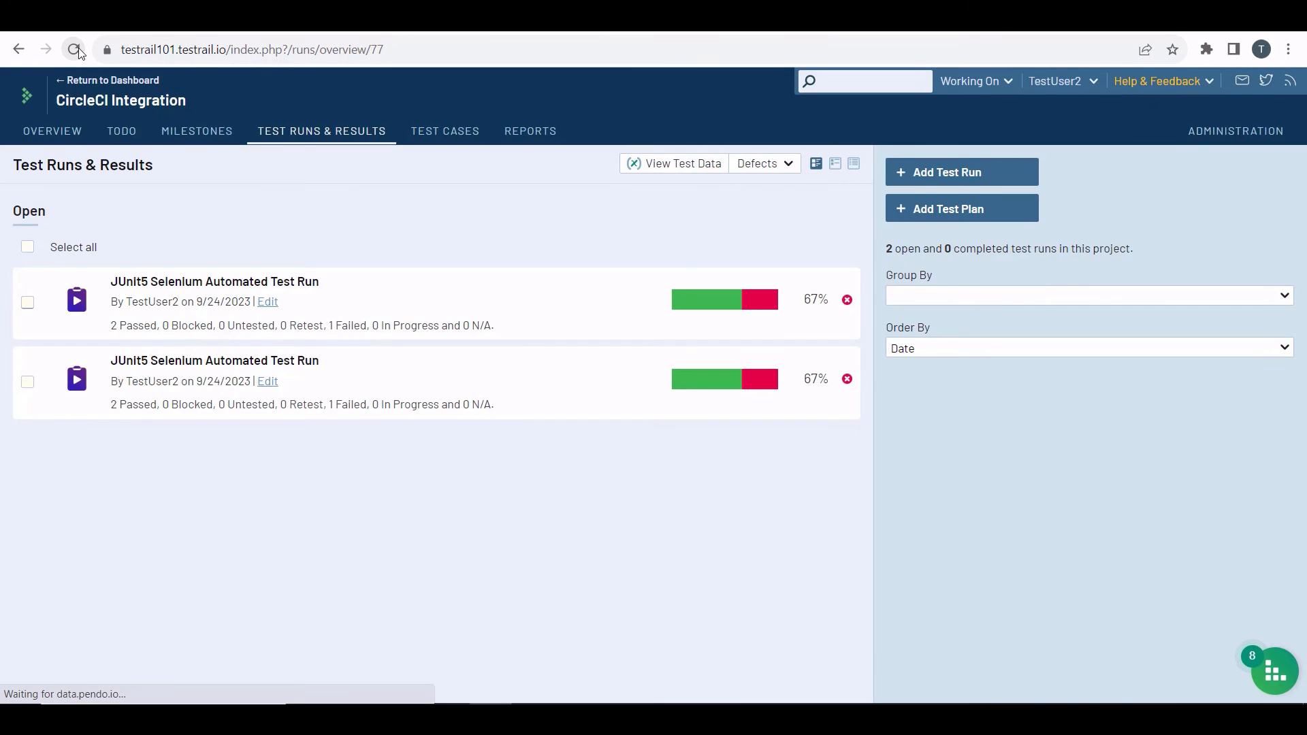
left_click(75, 50)
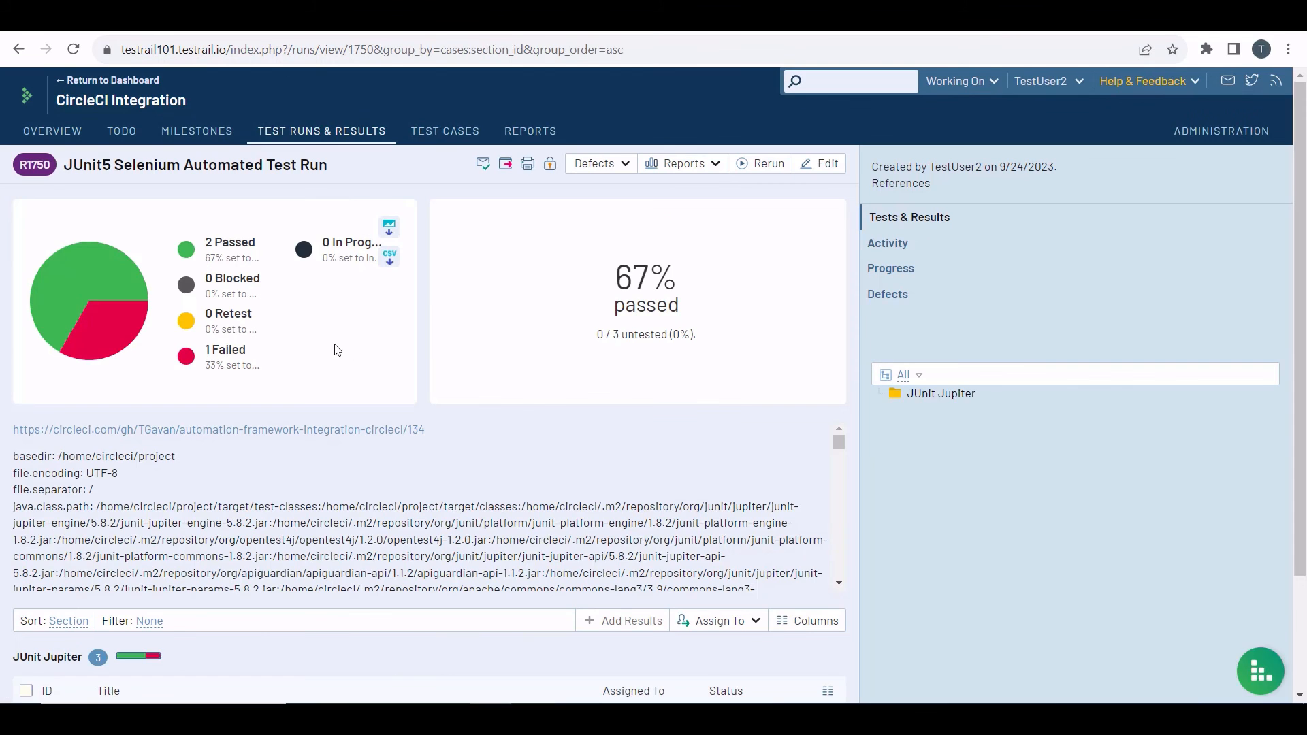
Step: Open the failed verifyInvalidTestsPresence test to examine its failure details, then return to the Test Runs & Results list
scroll(341, 309, "down", 5)
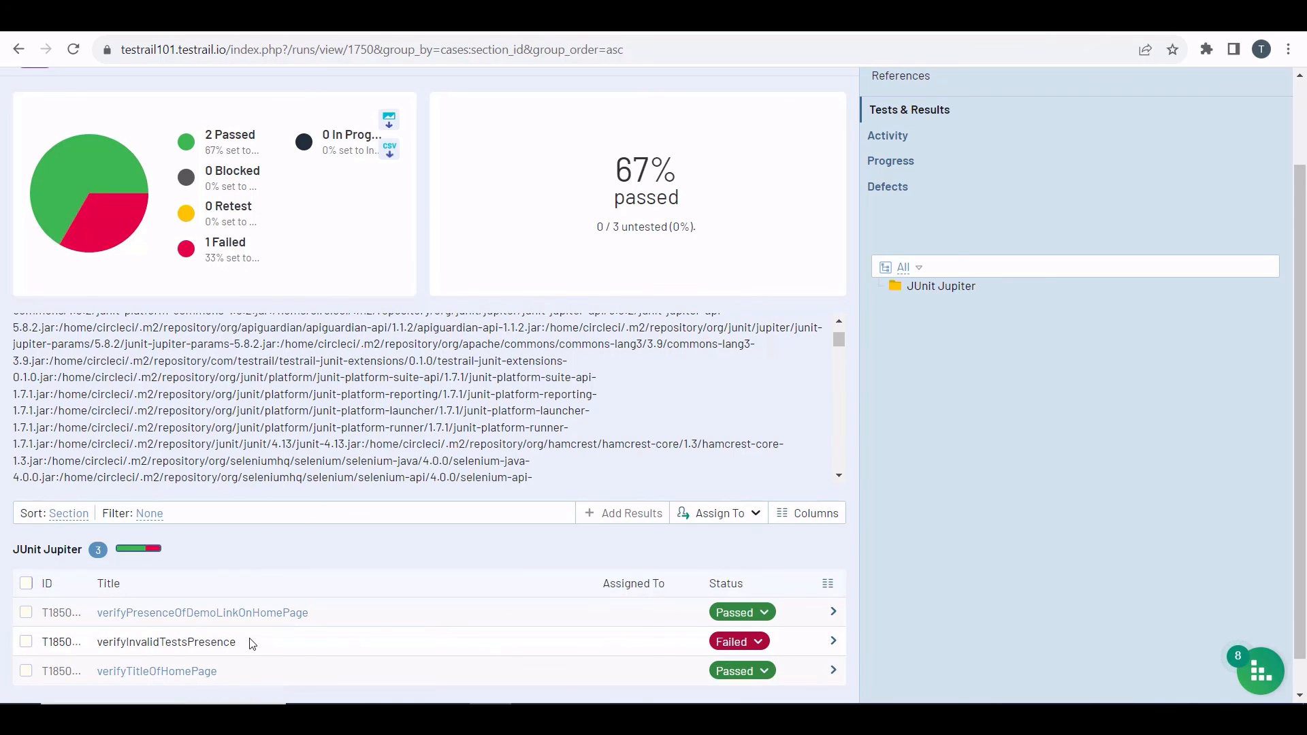
scroll(251, 642, "down", 2)
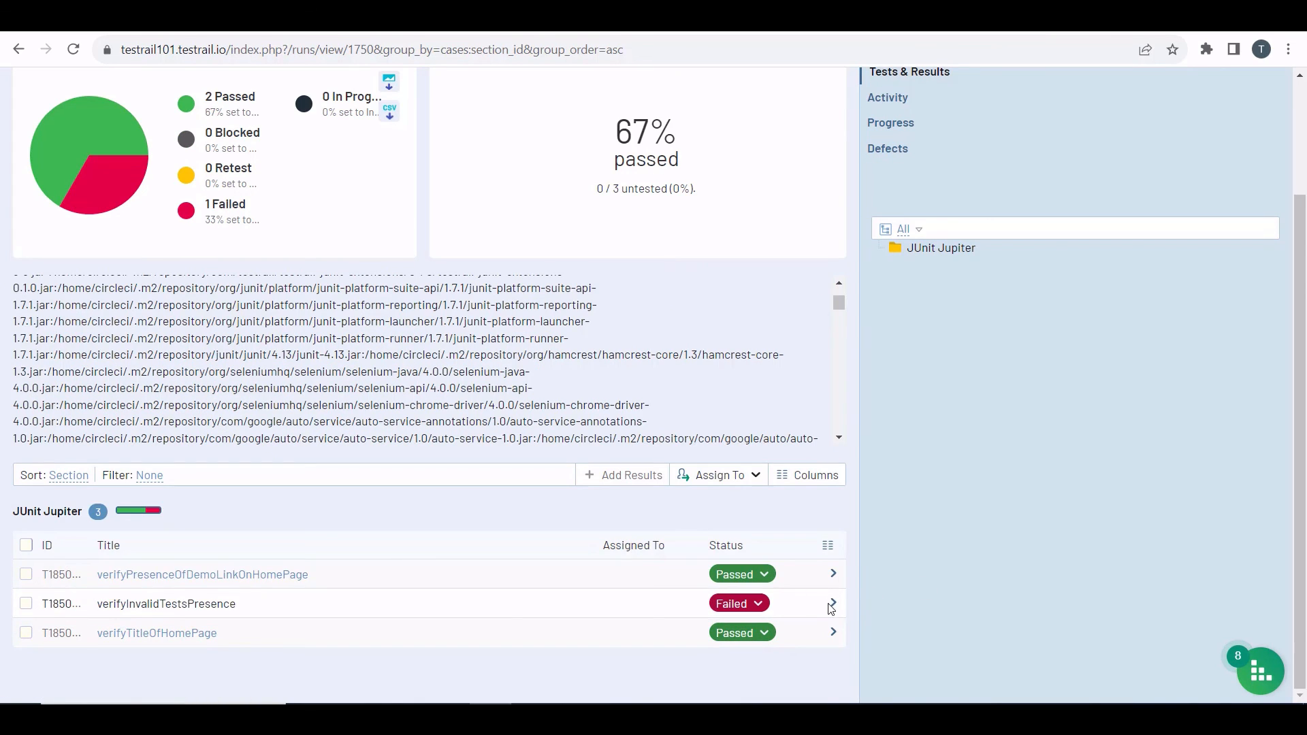
left_click(833, 606)
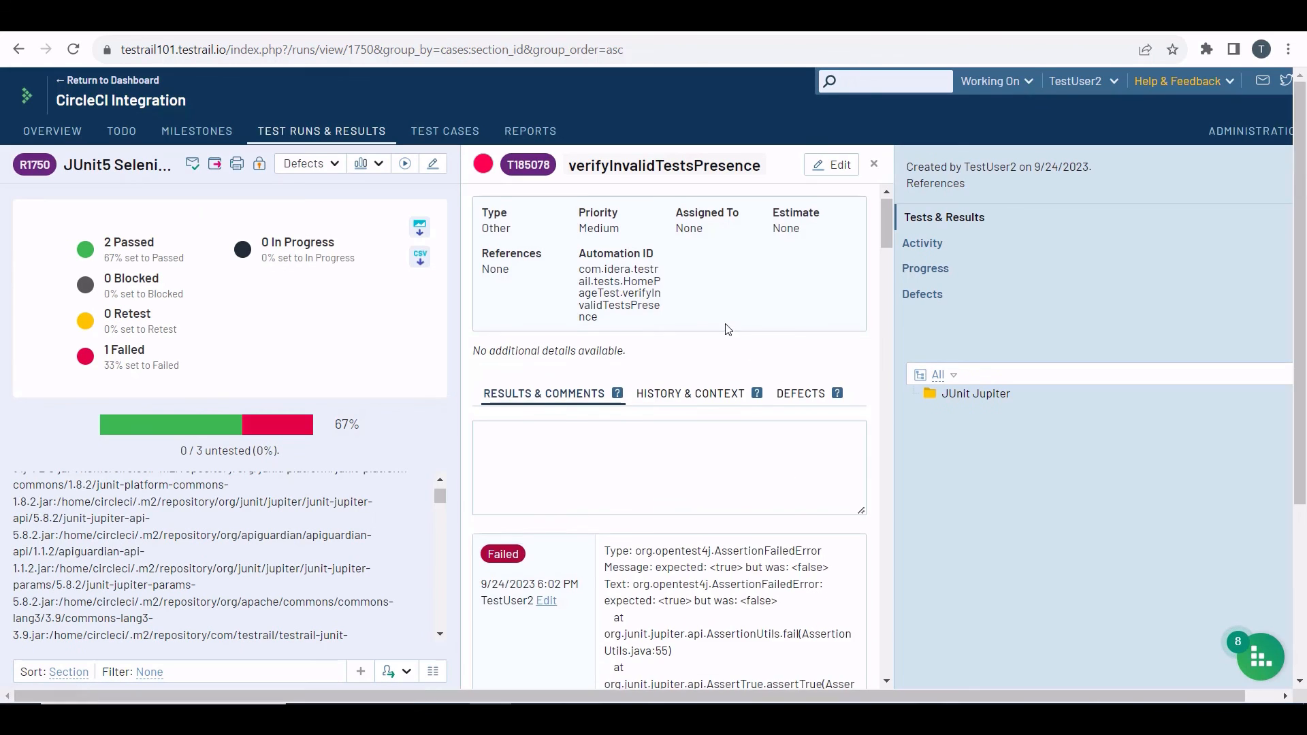
scroll(734, 330, "down", 4)
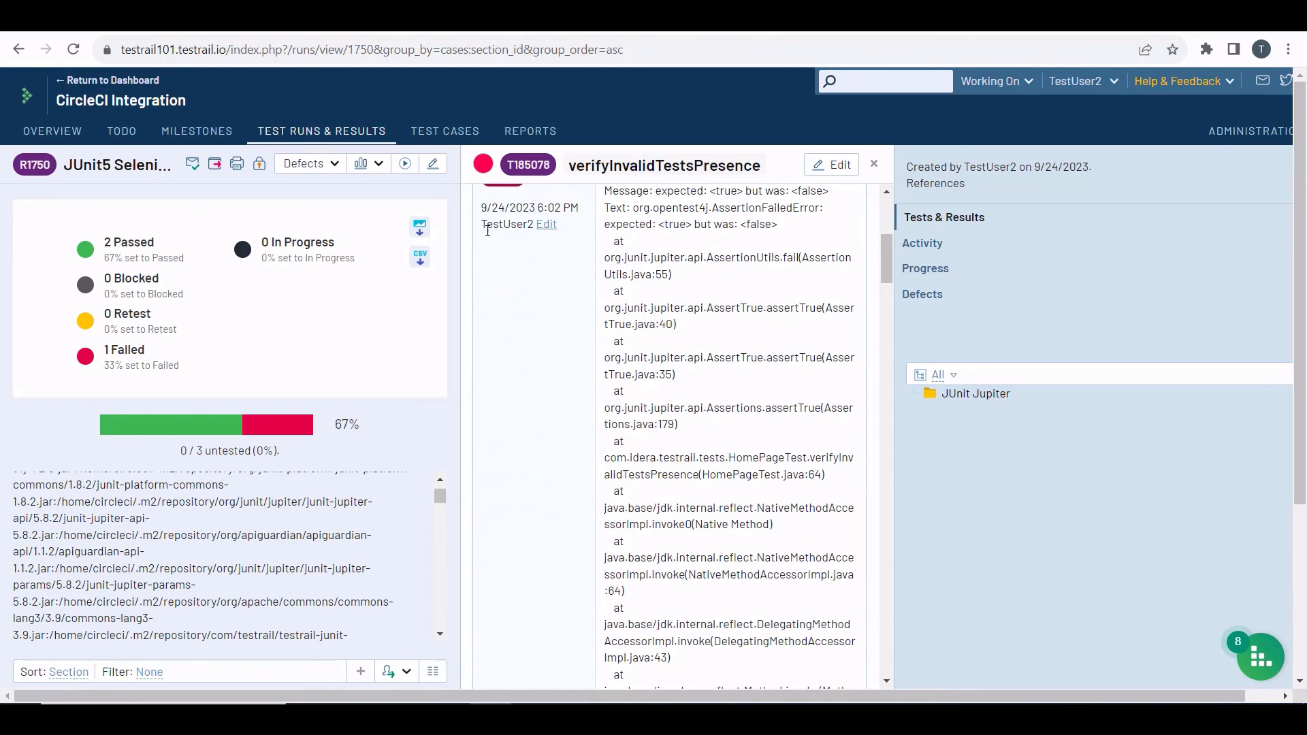
scroll(592, 344, "up", 2)
scroll(592, 344, "up", 3)
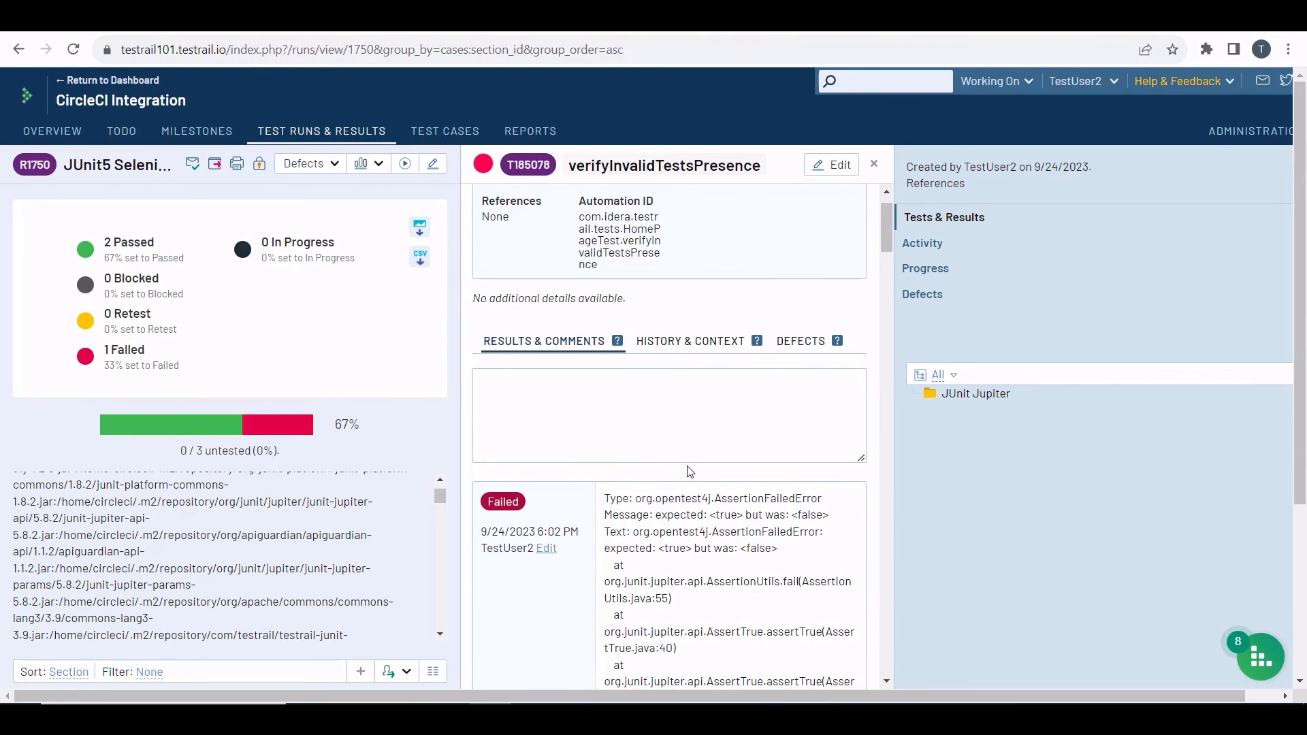
scroll(690, 471, "down", 12)
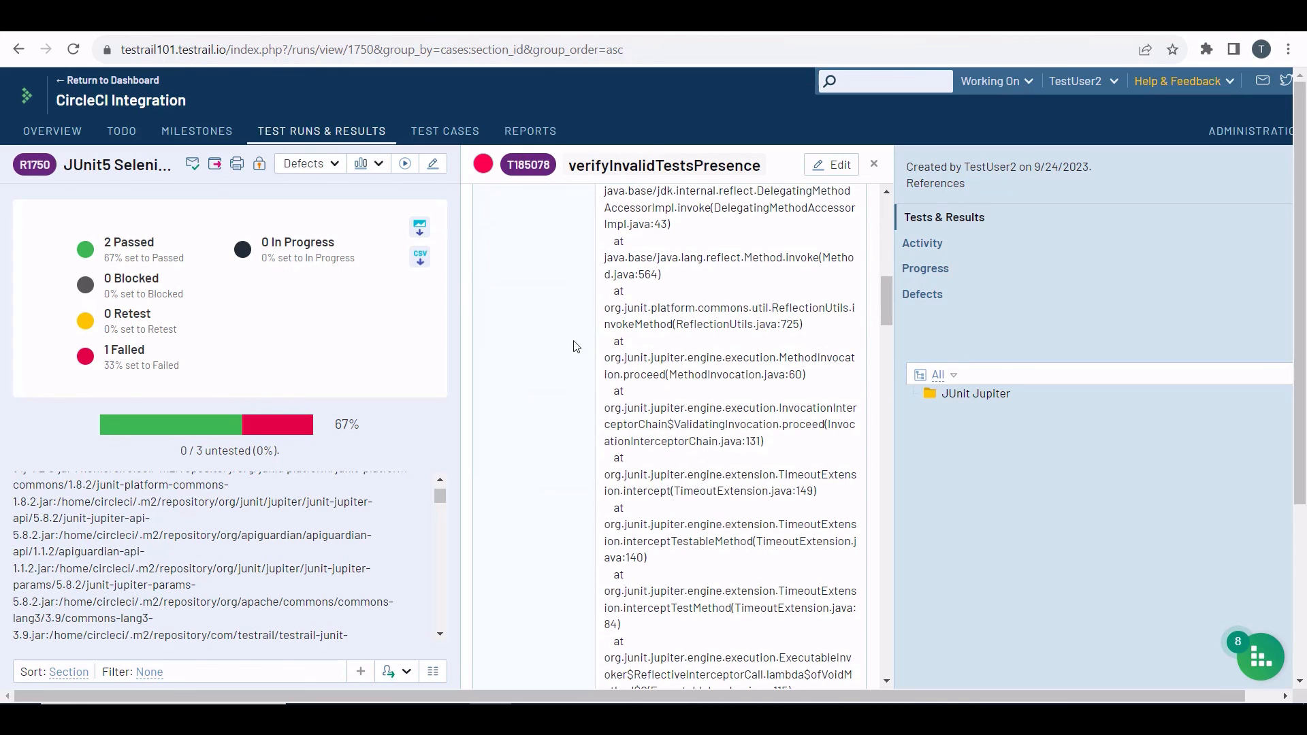
left_click(307, 138)
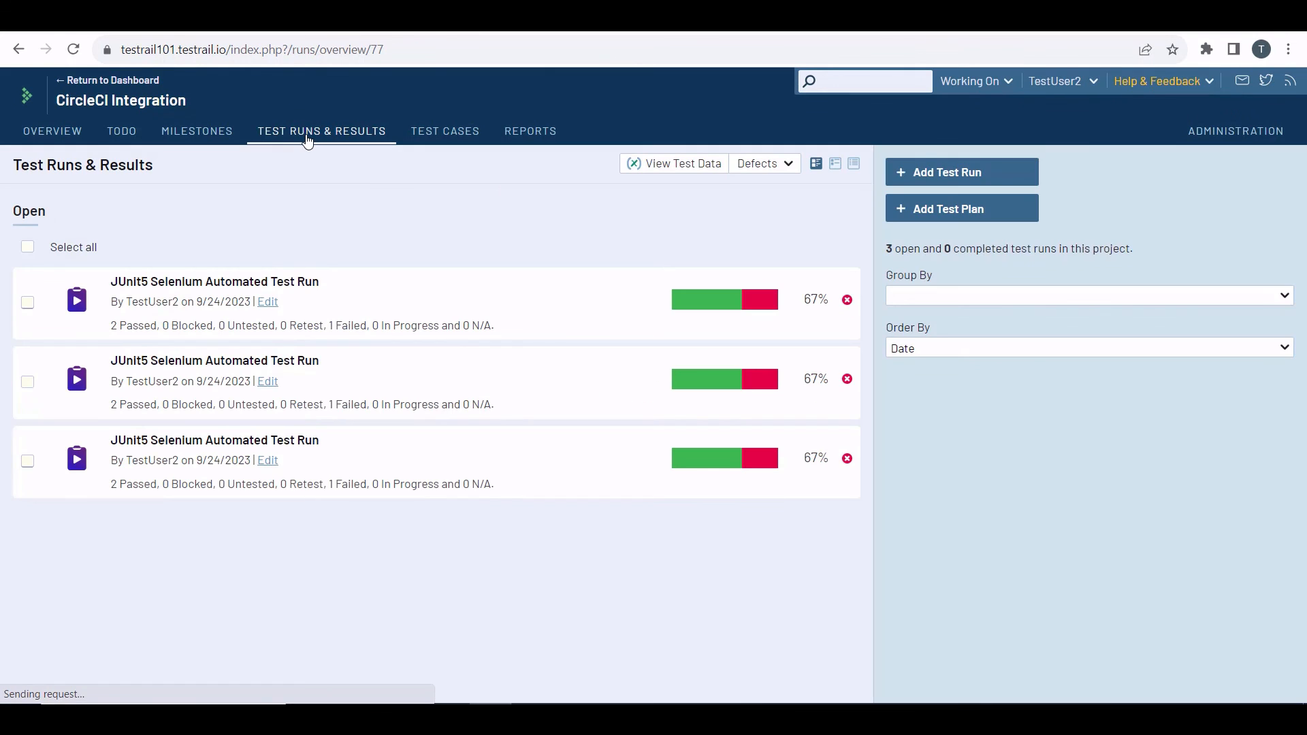